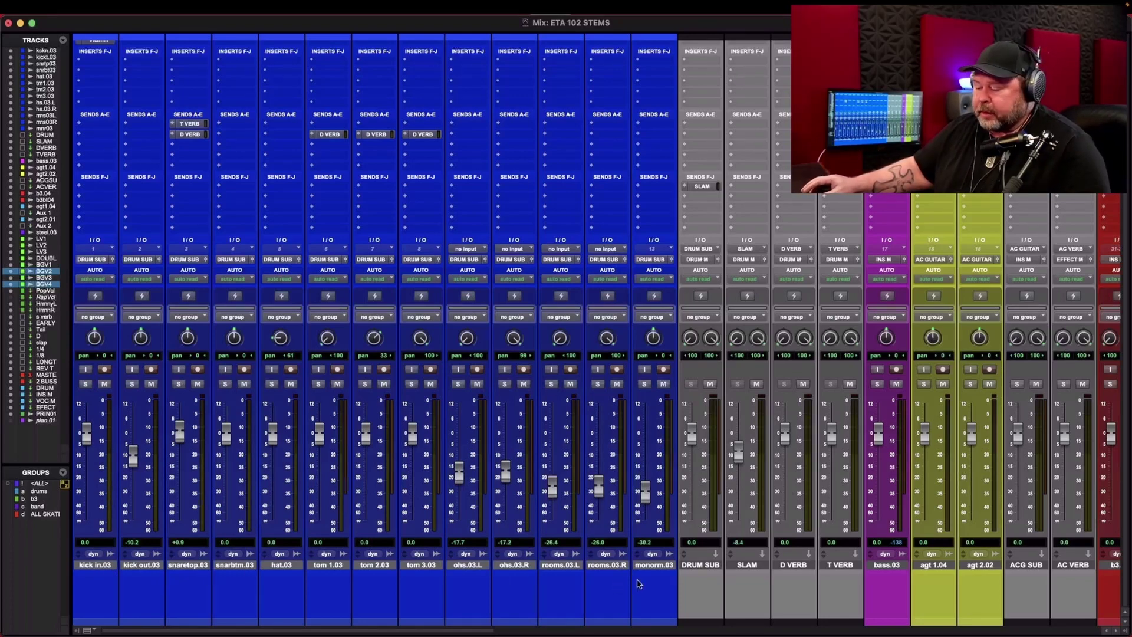
Step: Scroll the Mix window right to show MASTER, 2 BUSS, DRUM M, INS M, VOC M, EFFECT M and PRINT.01
{"action": "scroll", "coordinate": [285, 461], "scroll_direction": "up", "scroll_amount": 3}
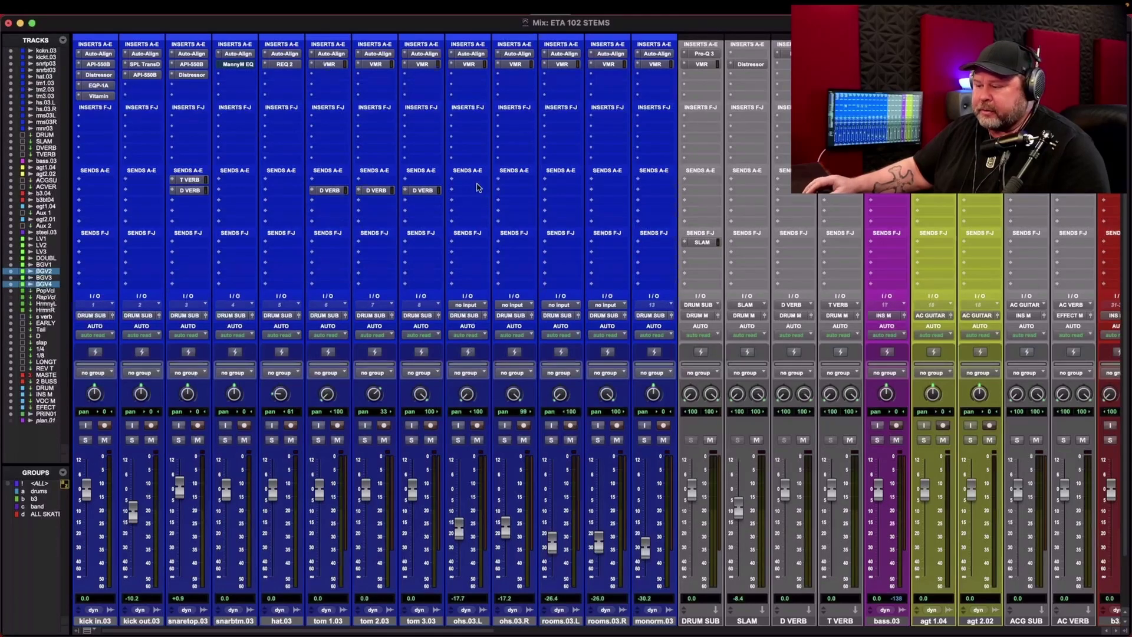
{"action": "scroll", "coordinate": [317, 222], "scroll_direction": "right", "scroll_amount": 3}
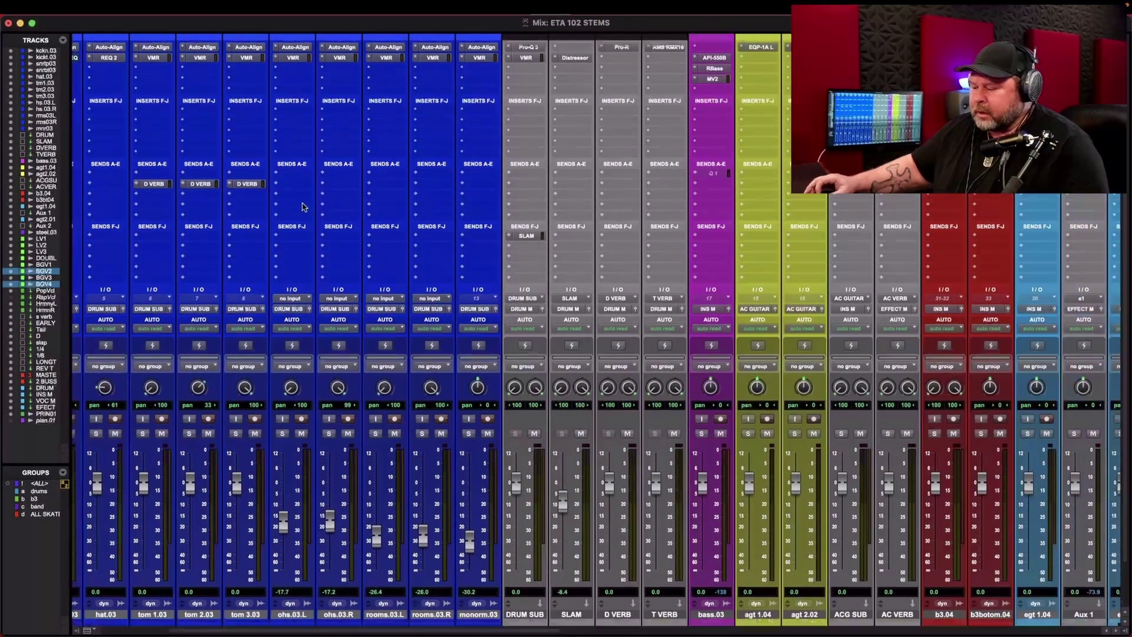
{"action": "scroll", "coordinate": [356, 328], "scroll_direction": "down", "scroll_amount": 3}
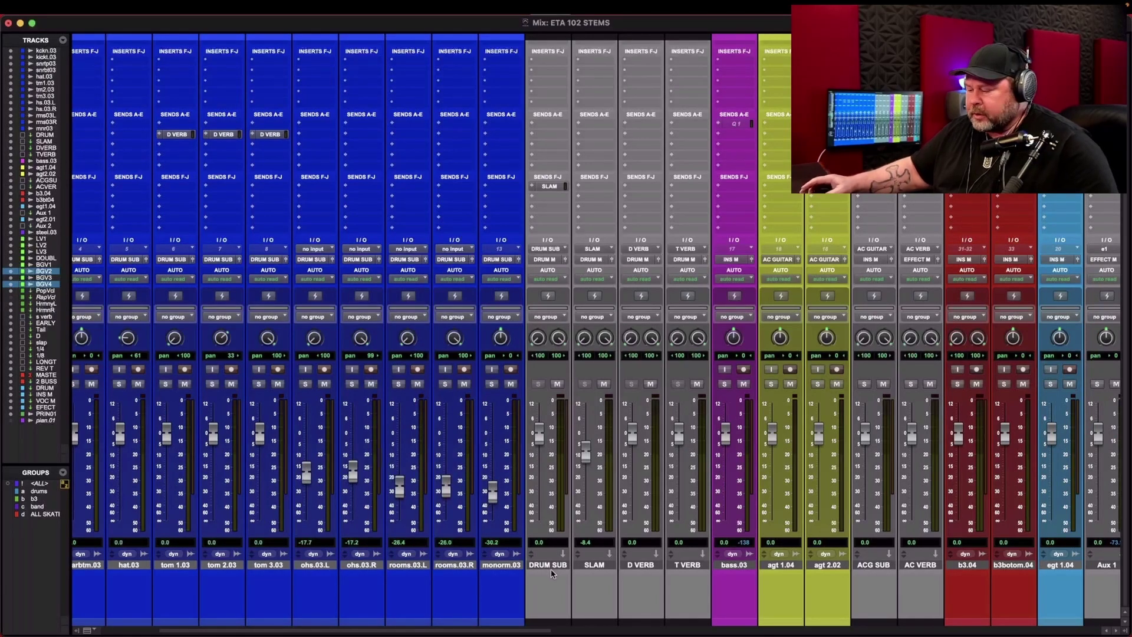
{"action": "scroll", "coordinate": [554, 548], "scroll_direction": "up", "scroll_amount": 3}
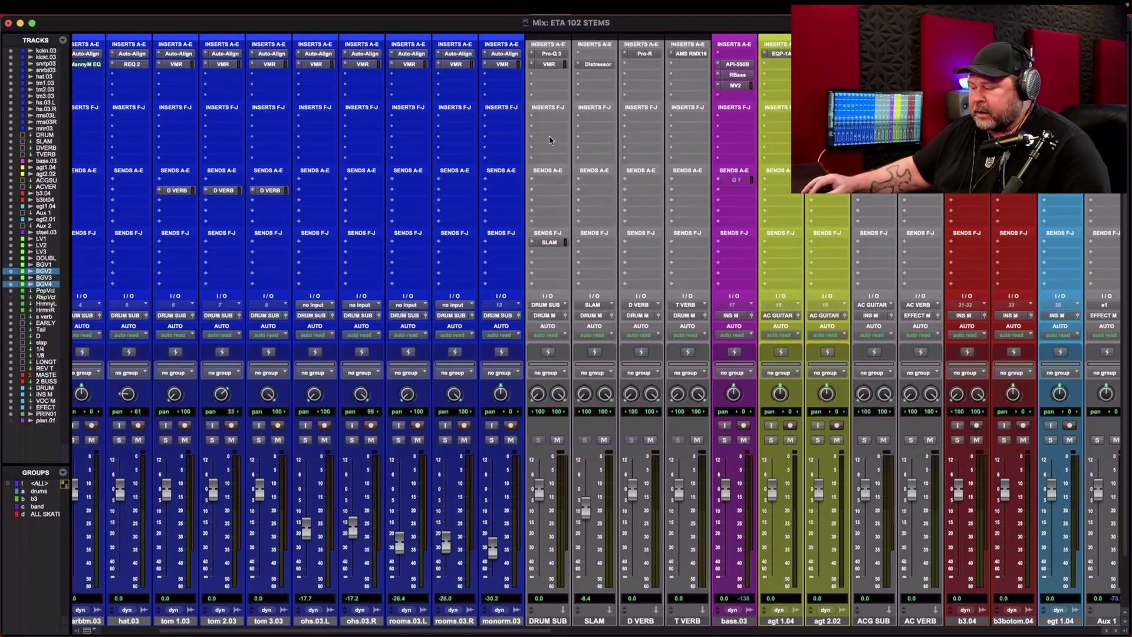
{"action": "scroll", "coordinate": [552, 141], "scroll_direction": "down", "scroll_amount": 3}
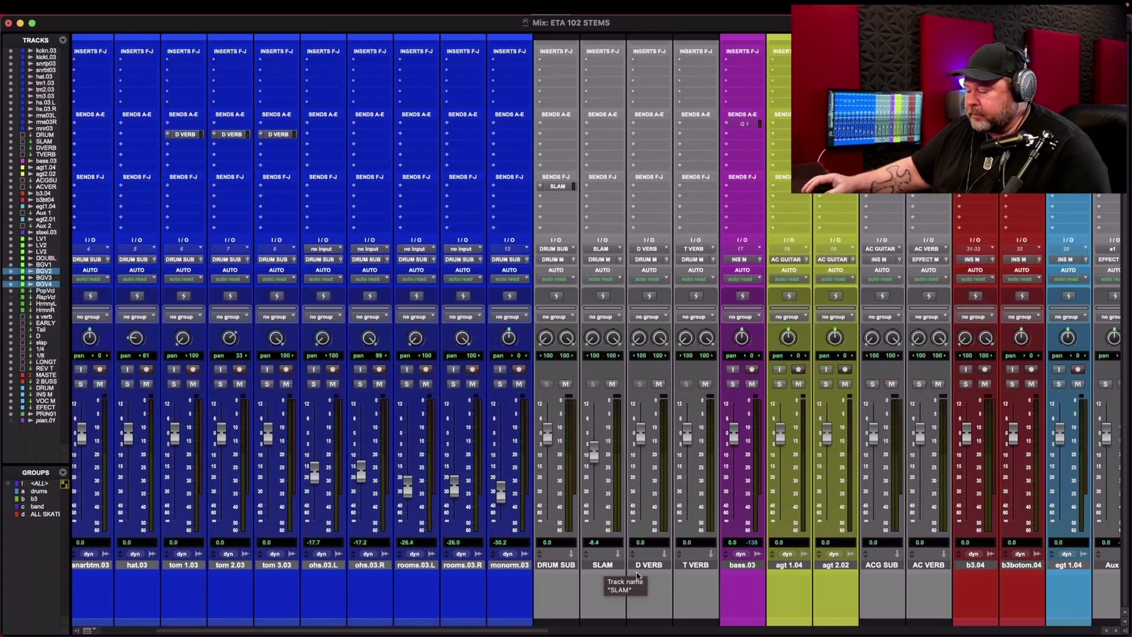
{"action": "scroll", "coordinate": [647, 571], "scroll_direction": "right", "scroll_amount": 1}
{"action": "scroll", "coordinate": [647, 571], "scroll_direction": "right", "scroll_amount": 5}
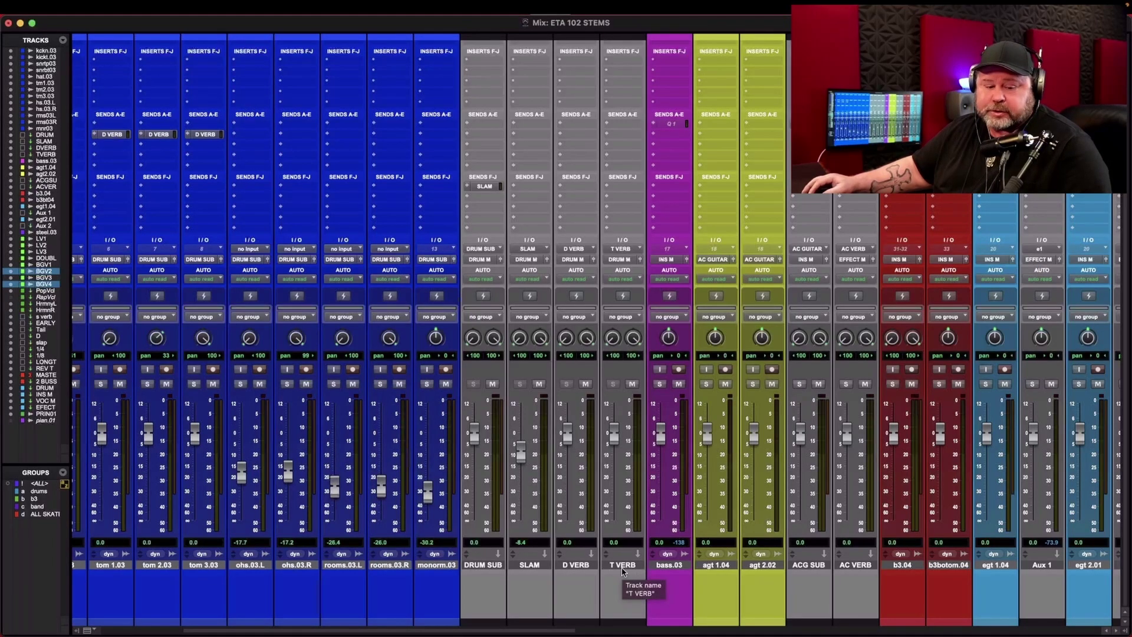
{"action": "scroll", "coordinate": [622, 567], "scroll_direction": "right", "scroll_amount": 4}
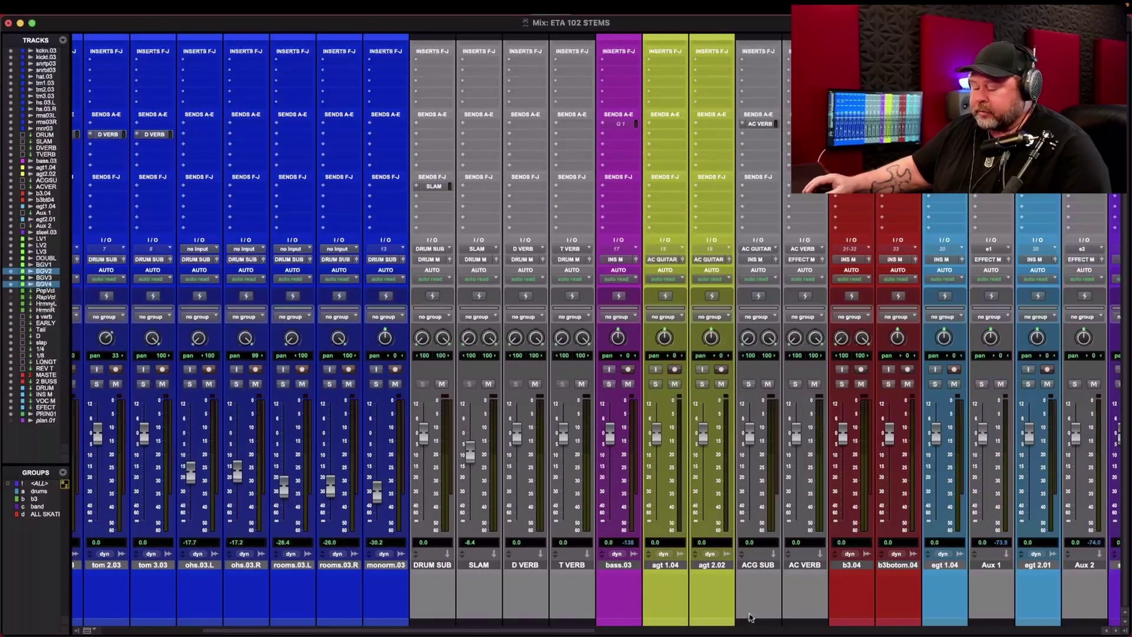
{"action": "scroll", "coordinate": [583, 565], "scroll_direction": "right", "scroll_amount": 7}
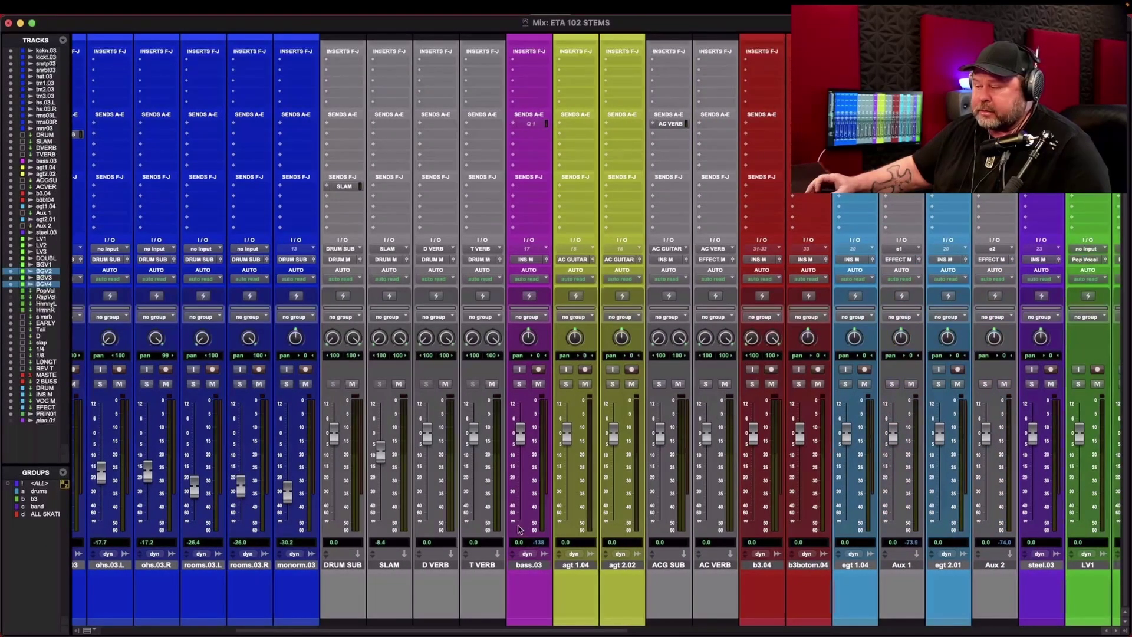
{"action": "scroll", "coordinate": [528, 543], "scroll_direction": "up", "scroll_amount": 3}
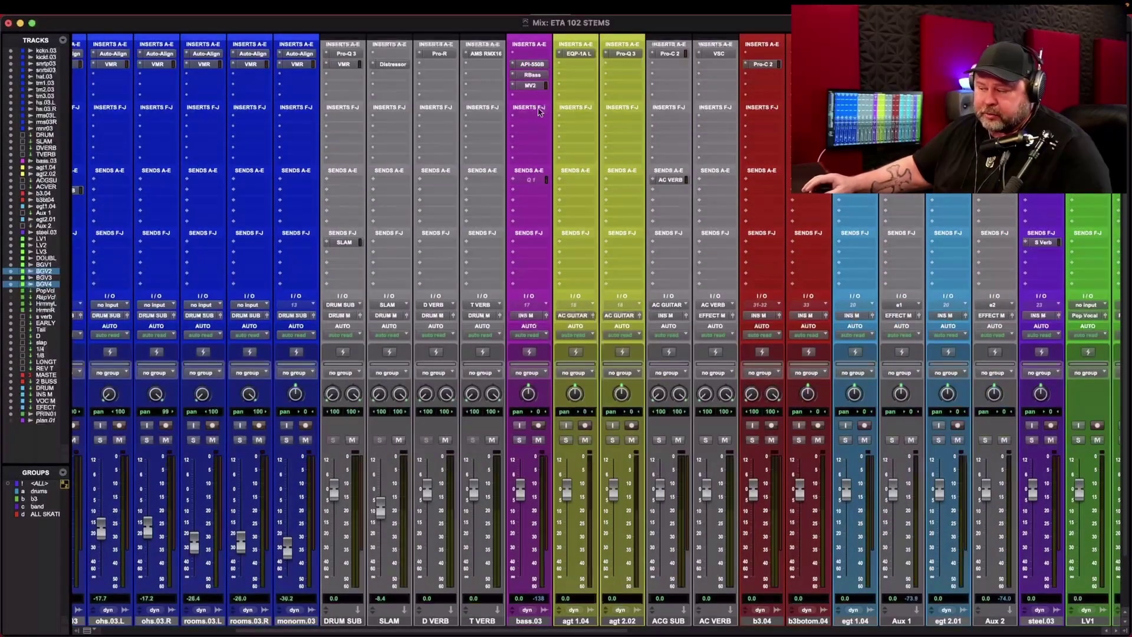
{"action": "scroll", "coordinate": [721, 522], "scroll_direction": "down", "scroll_amount": 3}
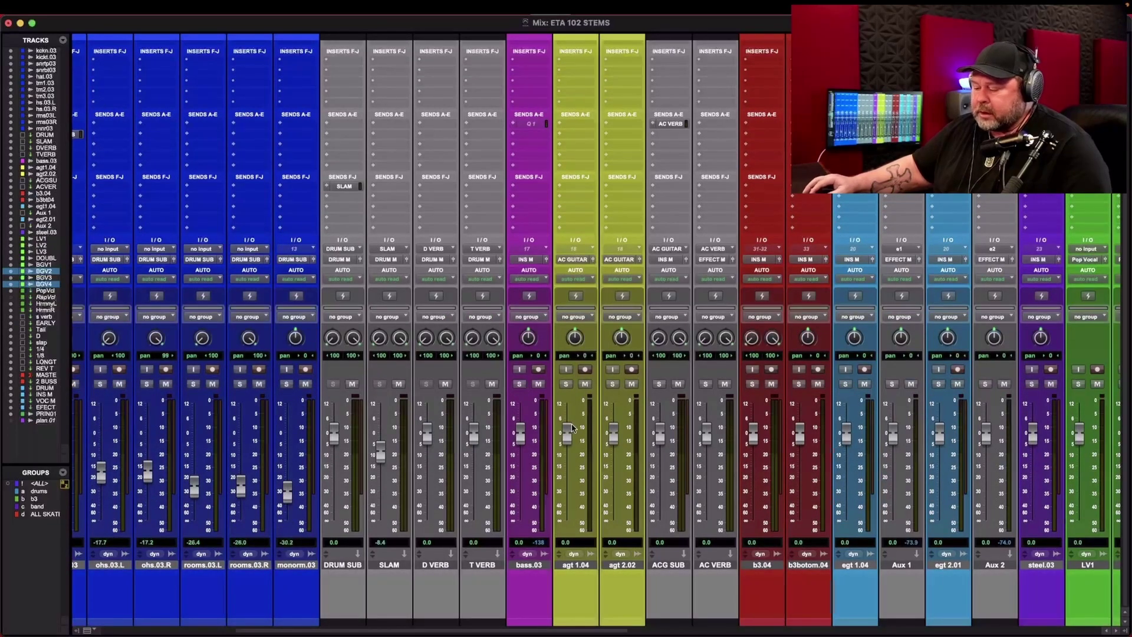
{"action": "scroll", "coordinate": [721, 523], "scroll_direction": "right", "scroll_amount": 5}
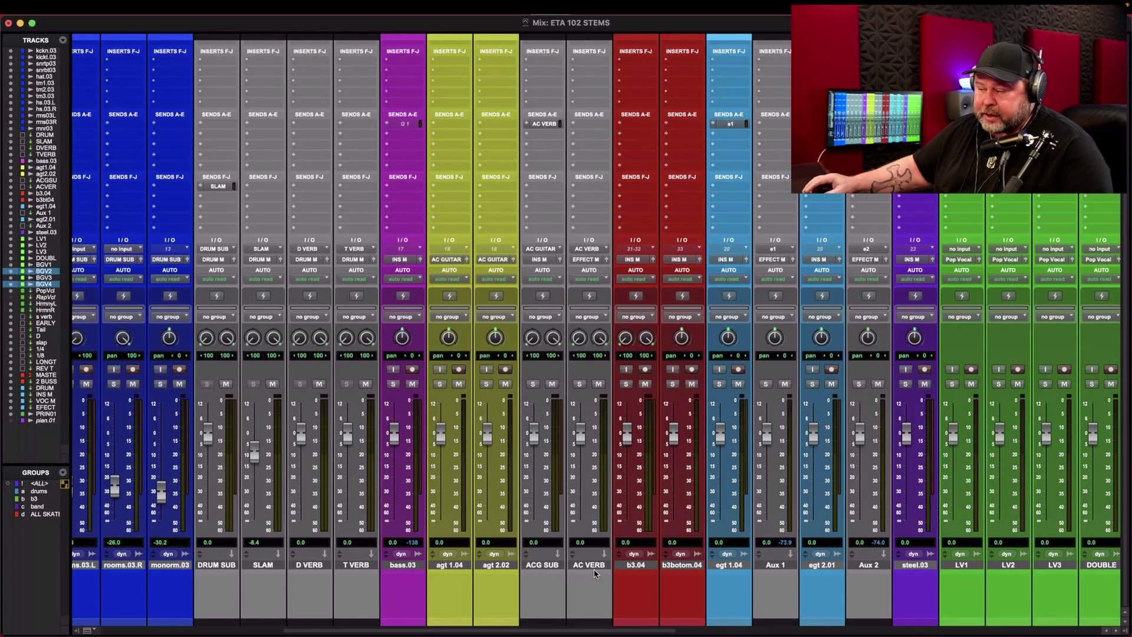
{"action": "scroll", "coordinate": [600, 572], "scroll_direction": "right", "scroll_amount": 5}
{"action": "scroll", "coordinate": [519, 559], "scroll_direction": "right", "scroll_amount": 4}
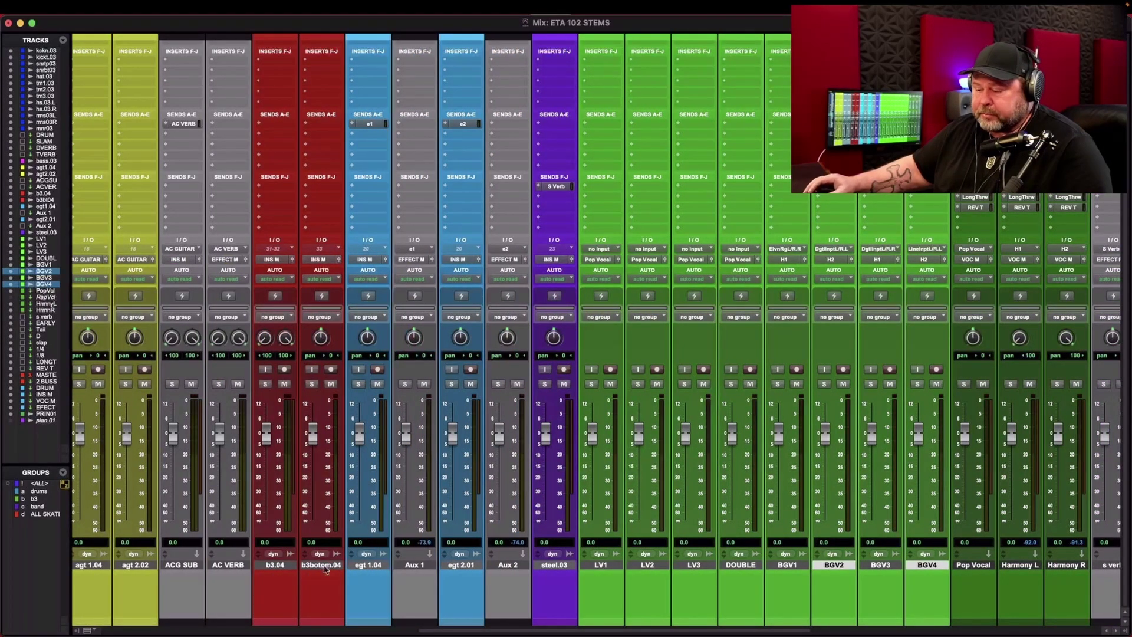
{"action": "scroll", "coordinate": [333, 569], "scroll_direction": "right", "scroll_amount": 1}
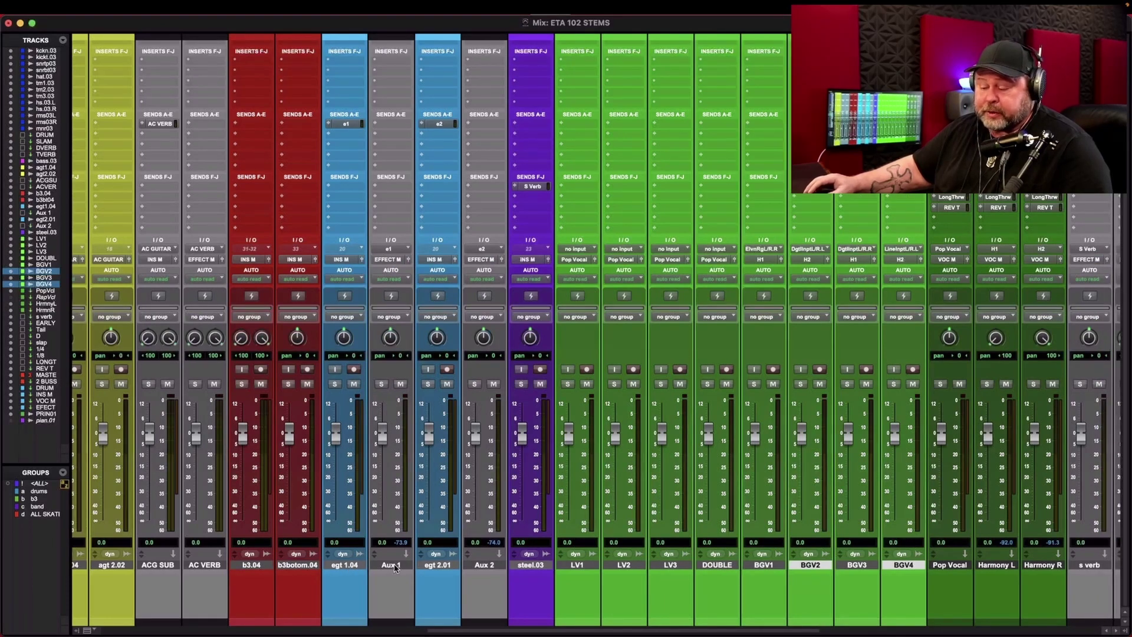
{"action": "scroll", "coordinate": [398, 564], "scroll_direction": "up", "scroll_amount": 3}
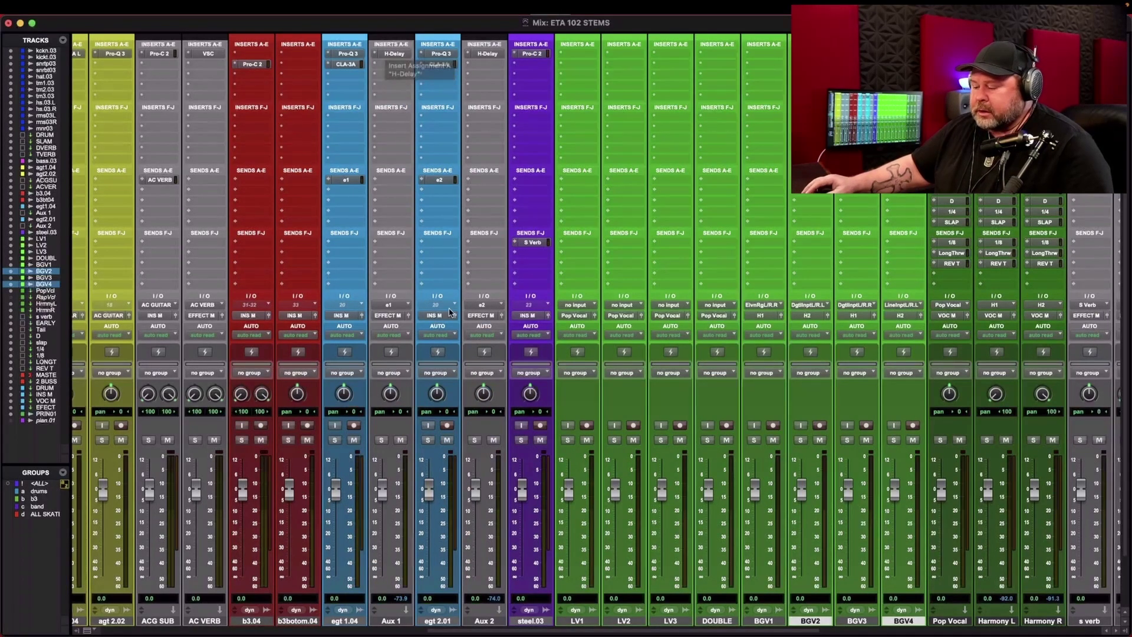
{"action": "scroll", "coordinate": [457, 575], "scroll_direction": "down", "scroll_amount": 3}
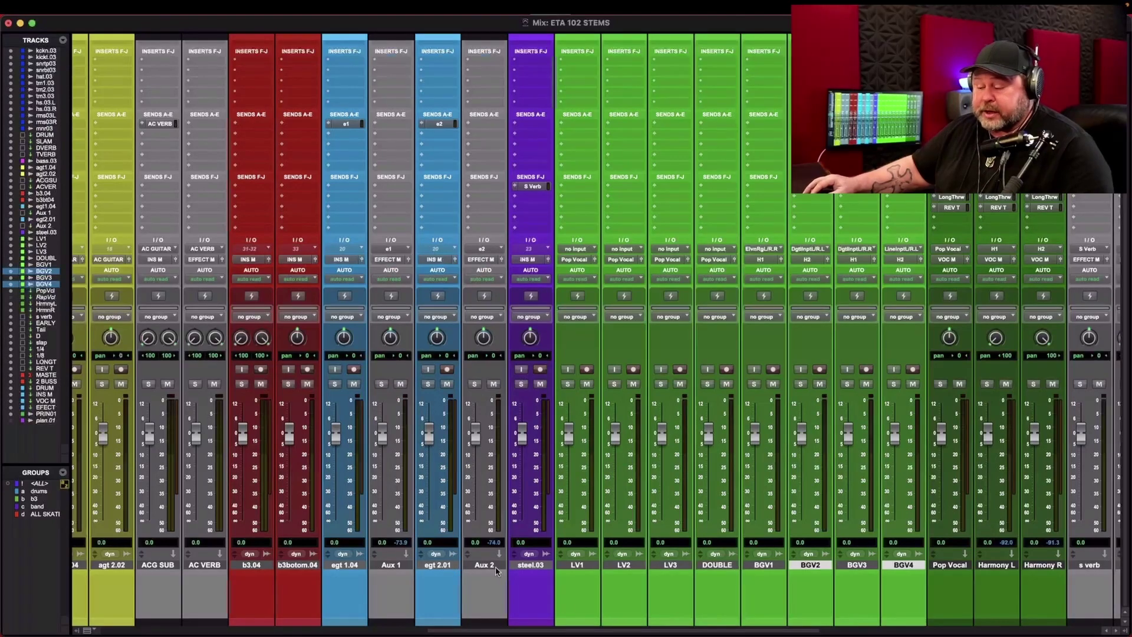
{"action": "scroll", "coordinate": [381, 588], "scroll_direction": "right", "scroll_amount": 3}
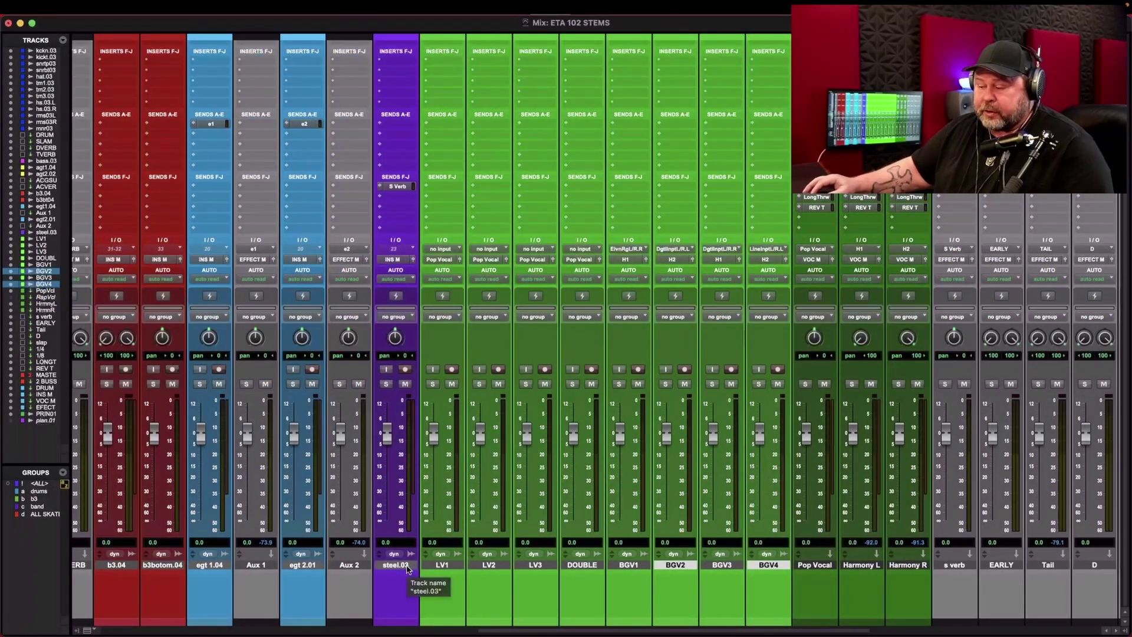
{"action": "scroll", "coordinate": [406, 413], "scroll_direction": "left", "scroll_amount": 10}
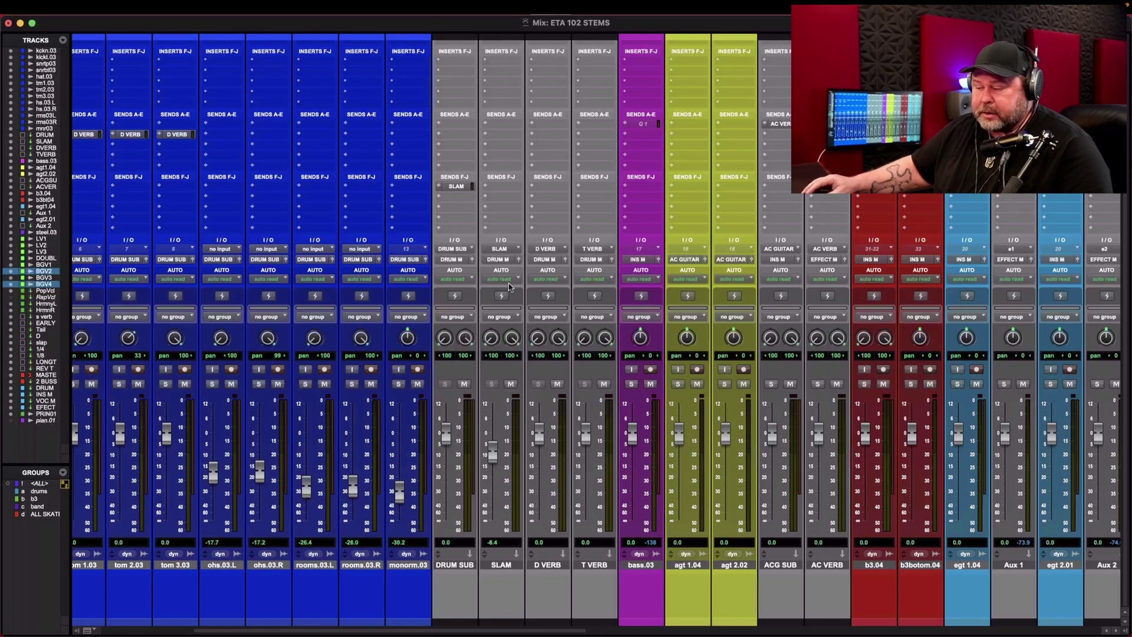
{"action": "scroll", "coordinate": [480, 296], "scroll_direction": "right", "scroll_amount": 3}
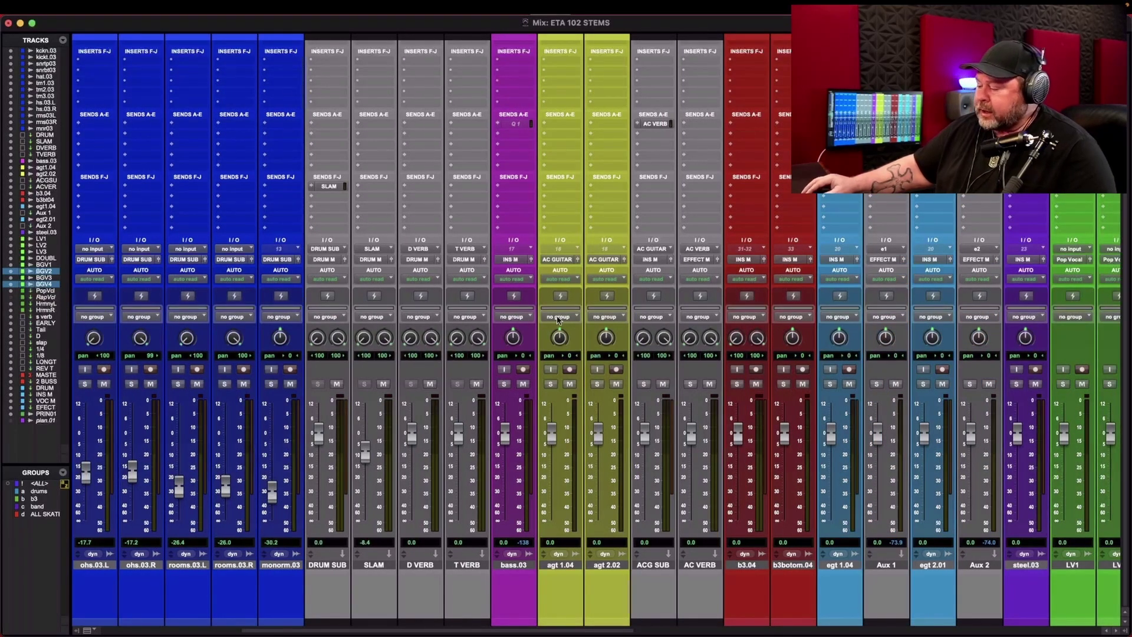
{"action": "scroll", "coordinate": [581, 321], "scroll_direction": "right", "scroll_amount": 5}
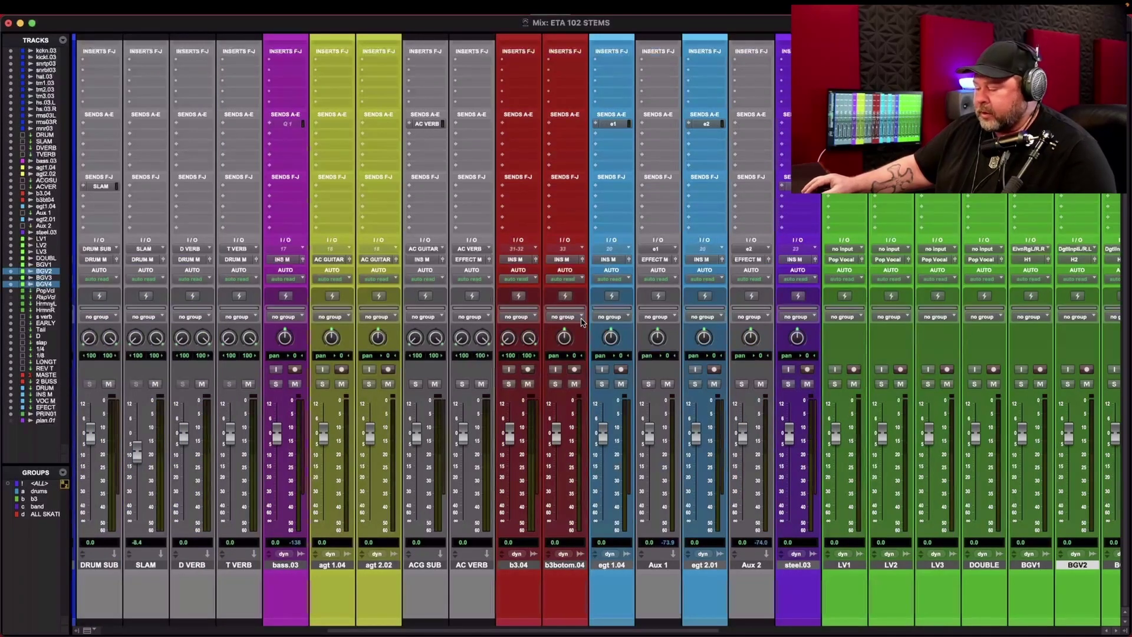
{"action": "scroll", "coordinate": [581, 322], "scroll_direction": "right", "scroll_amount": 7}
{"action": "scroll", "coordinate": [581, 321], "scroll_direction": "right", "scroll_amount": 14}
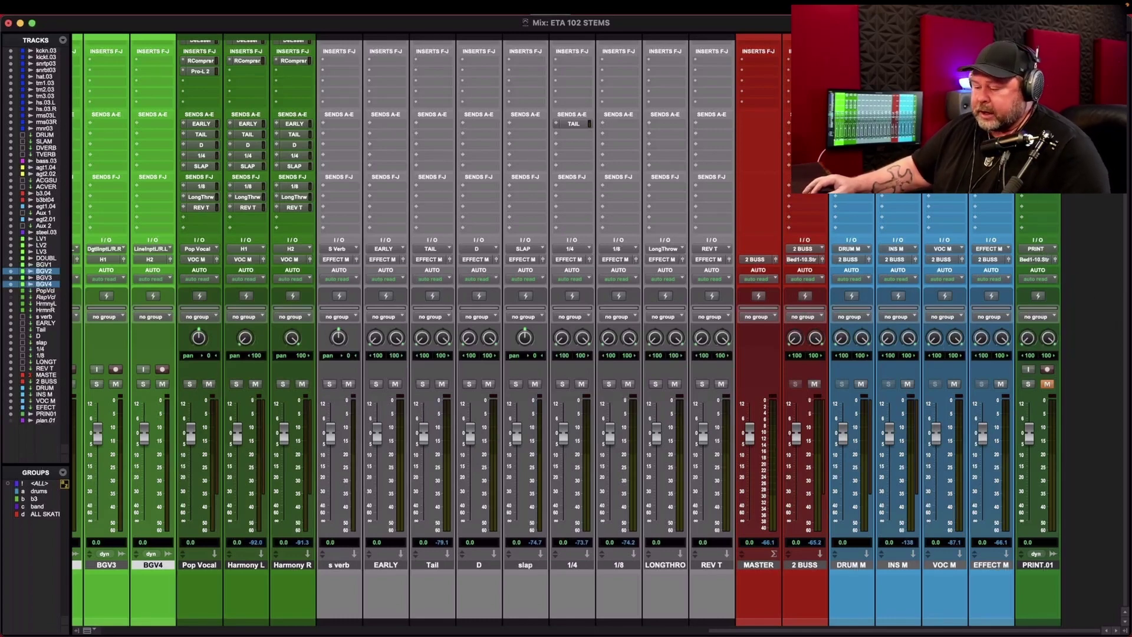
{"action": "scroll", "coordinate": [769, 293], "scroll_direction": "left", "scroll_amount": 10}
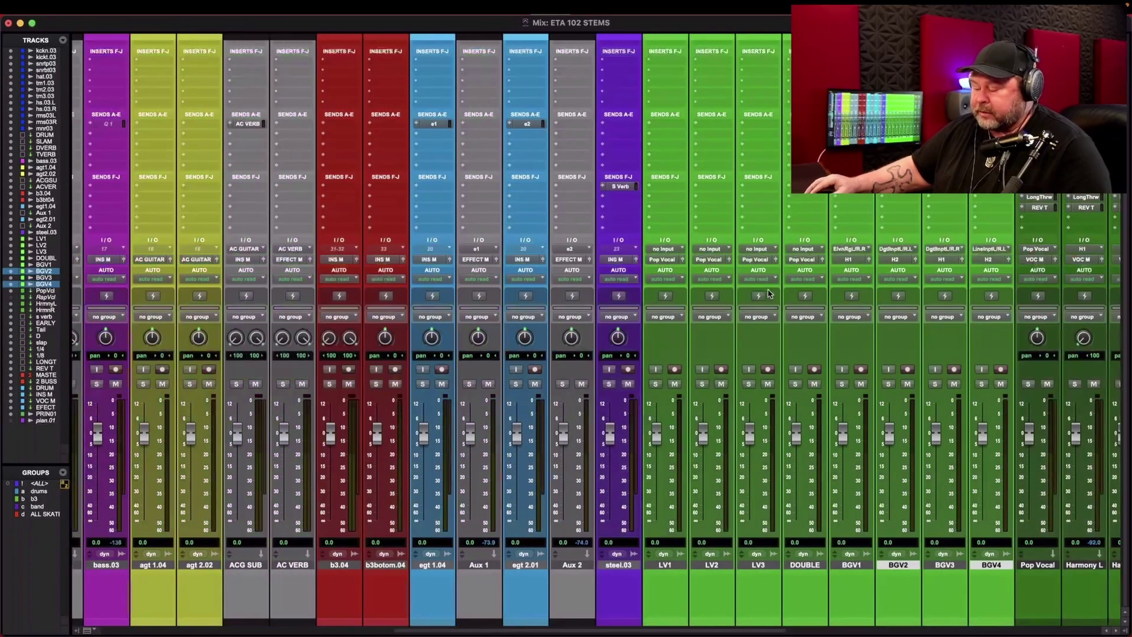
{"action": "scroll", "coordinate": [770, 293], "scroll_direction": "right", "scroll_amount": 7}
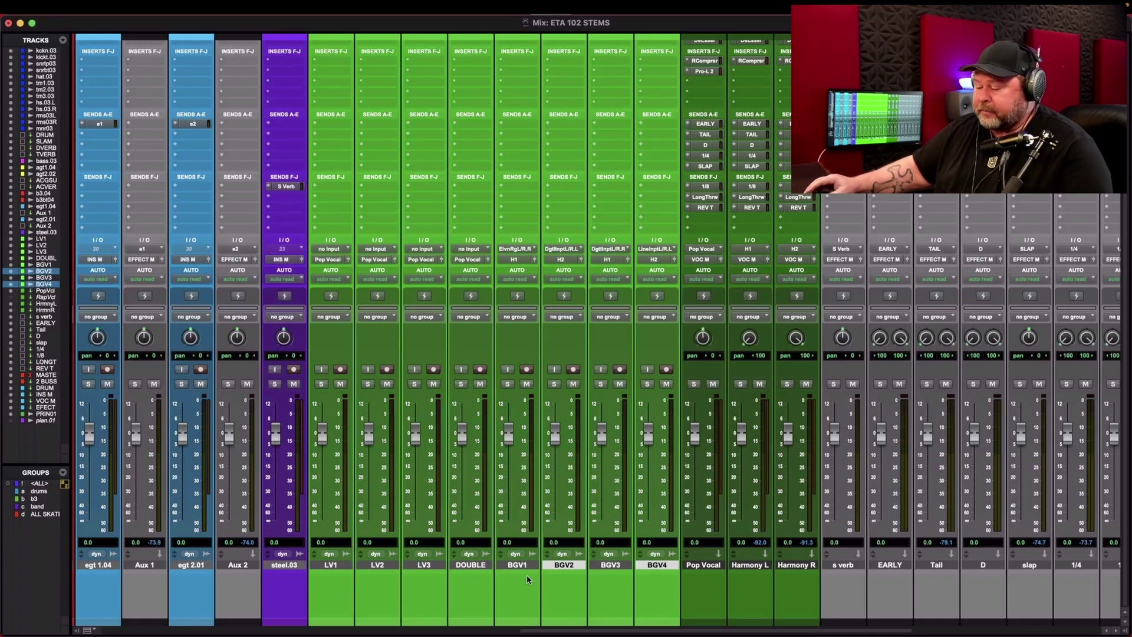
{"action": "scroll", "coordinate": [366, 575], "scroll_direction": "right", "scroll_amount": 3}
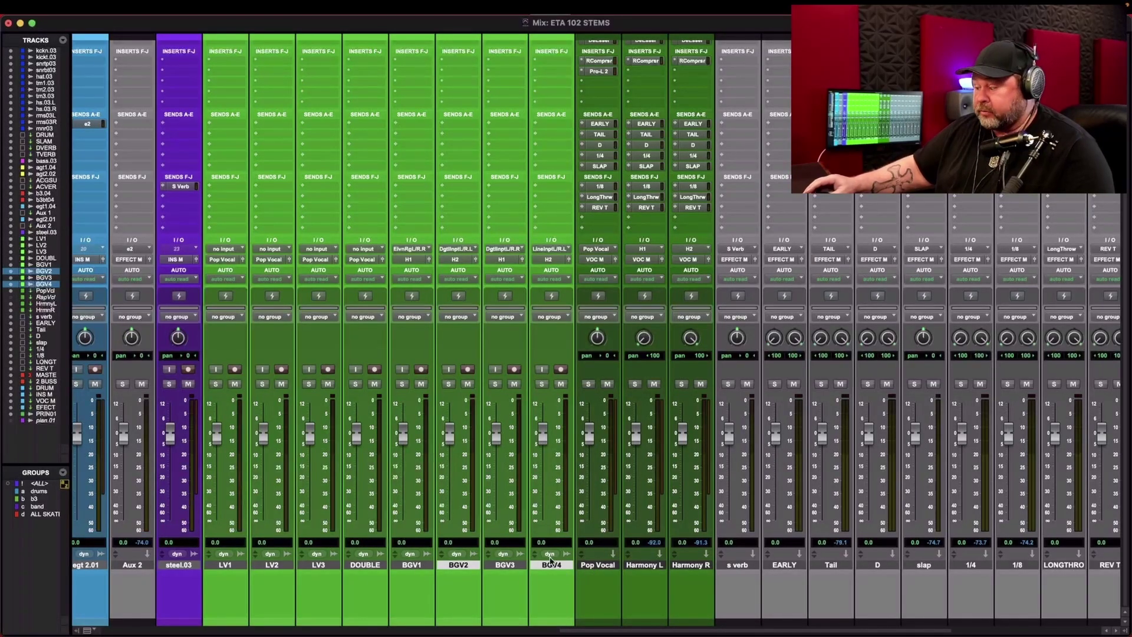
{"action": "scroll", "coordinate": [483, 553], "scroll_direction": "right", "scroll_amount": 2}
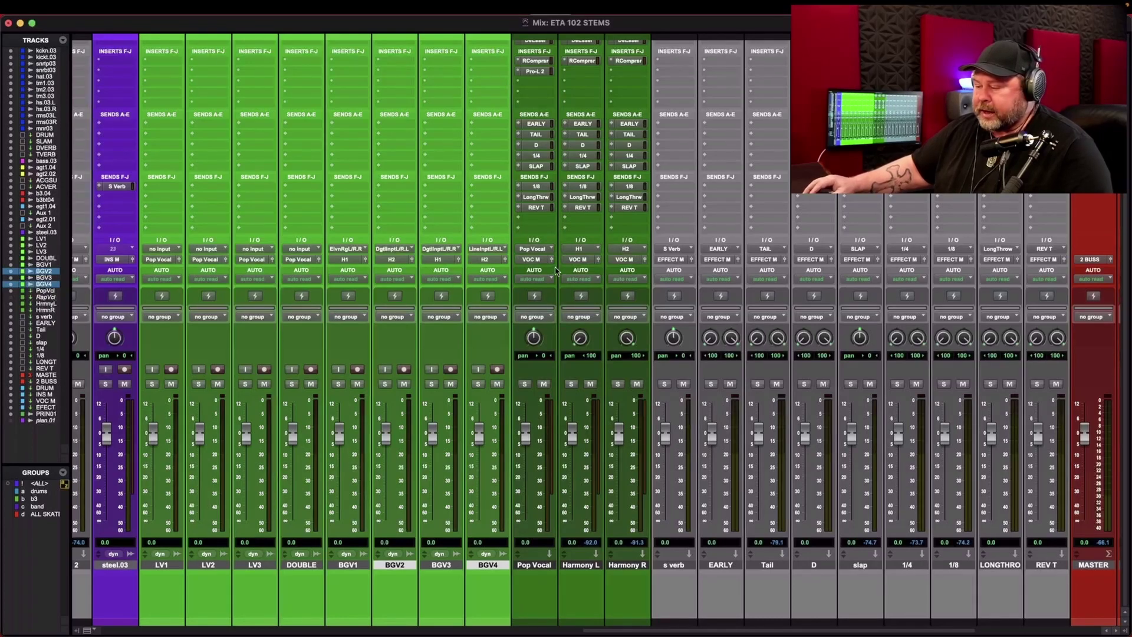
{"action": "scroll", "coordinate": [557, 271], "scroll_direction": "right", "scroll_amount": 3}
{"action": "scroll", "coordinate": [557, 271], "scroll_direction": "up", "scroll_amount": 2}
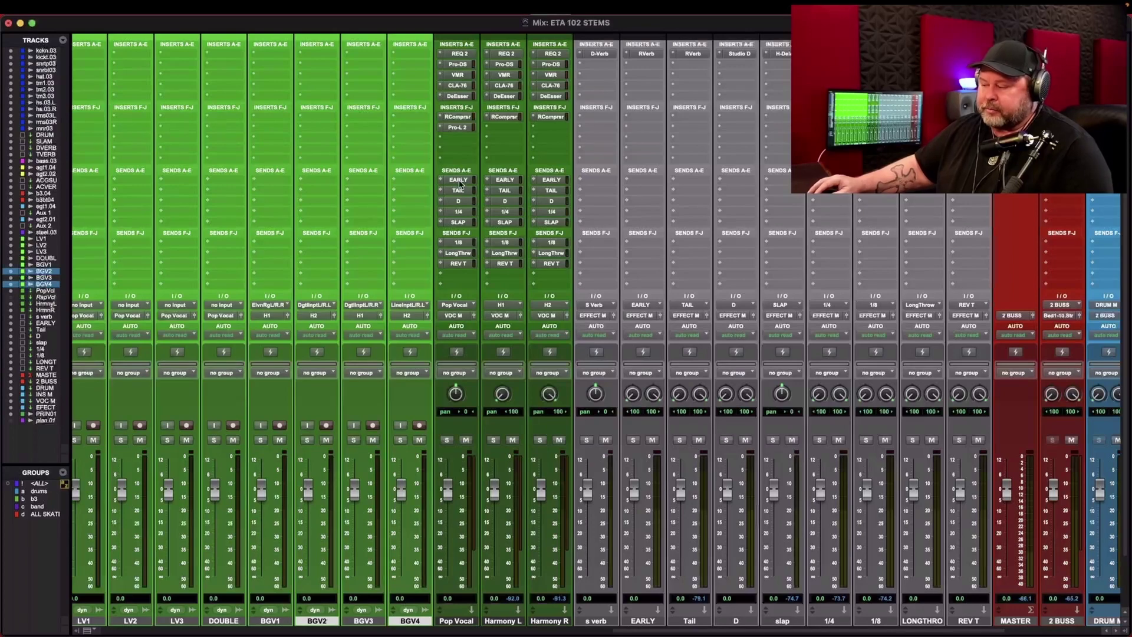
{"action": "scroll", "coordinate": [461, 191], "scroll_direction": "down", "scroll_amount": 2}
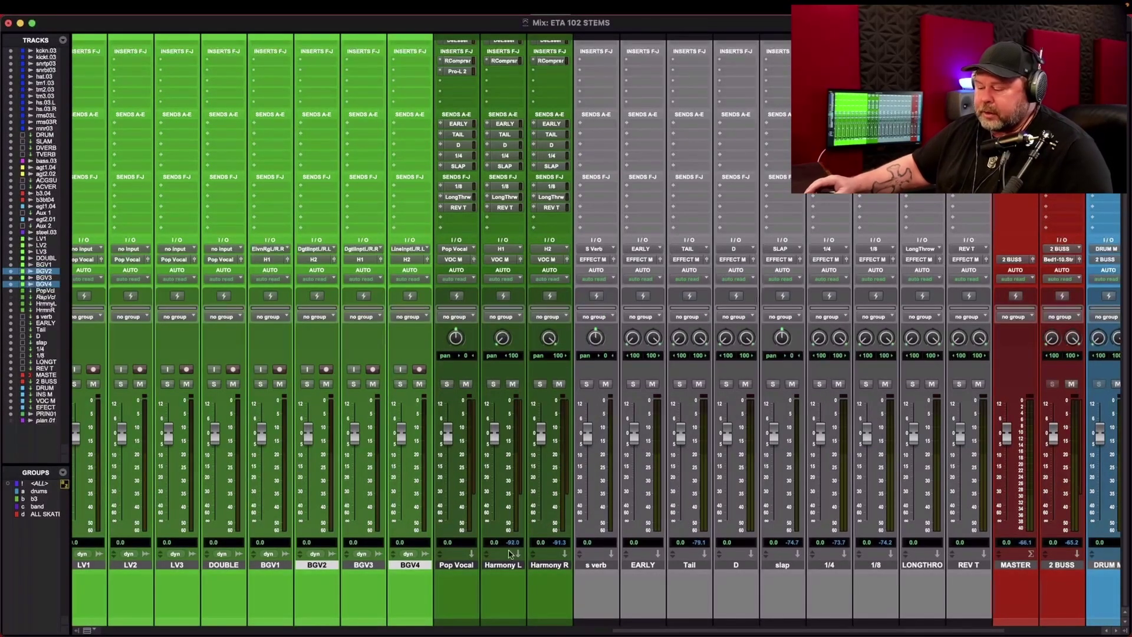
{"action": "scroll", "coordinate": [506, 572], "scroll_direction": "right", "scroll_amount": 2}
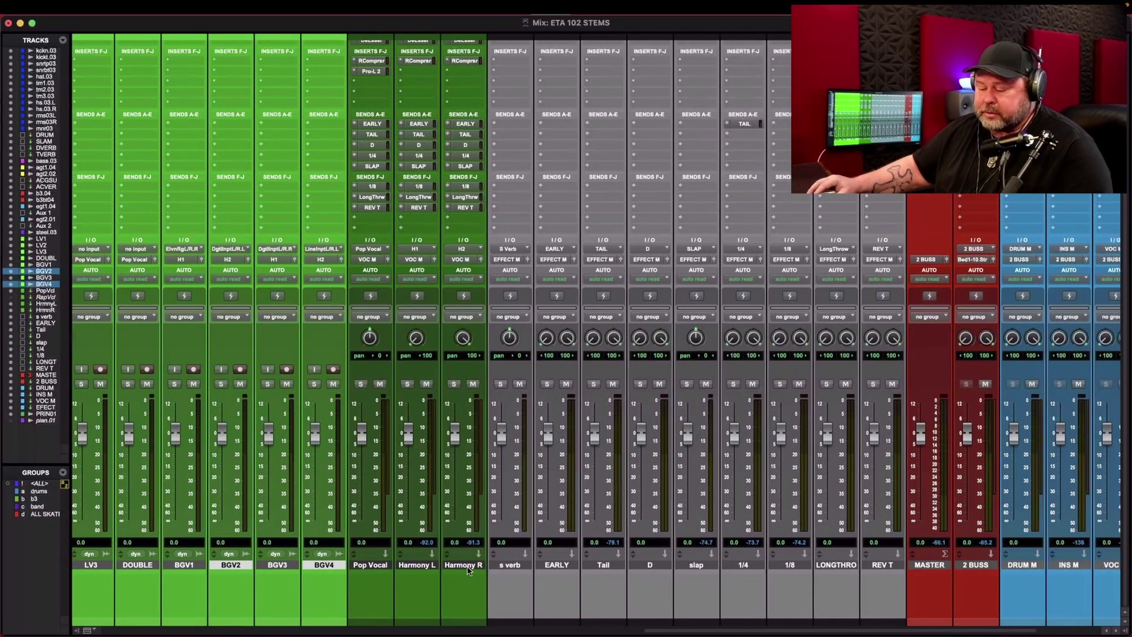
{"action": "scroll", "coordinate": [467, 569], "scroll_direction": "right", "scroll_amount": 4}
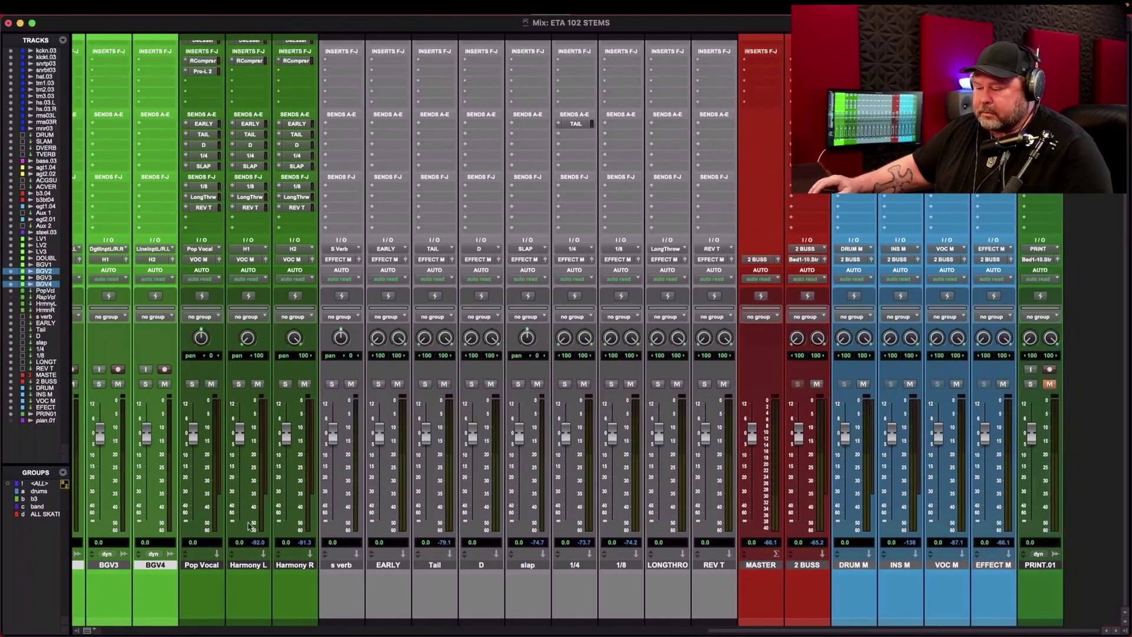
{"action": "scroll", "coordinate": [253, 195], "scroll_direction": "up", "scroll_amount": 3}
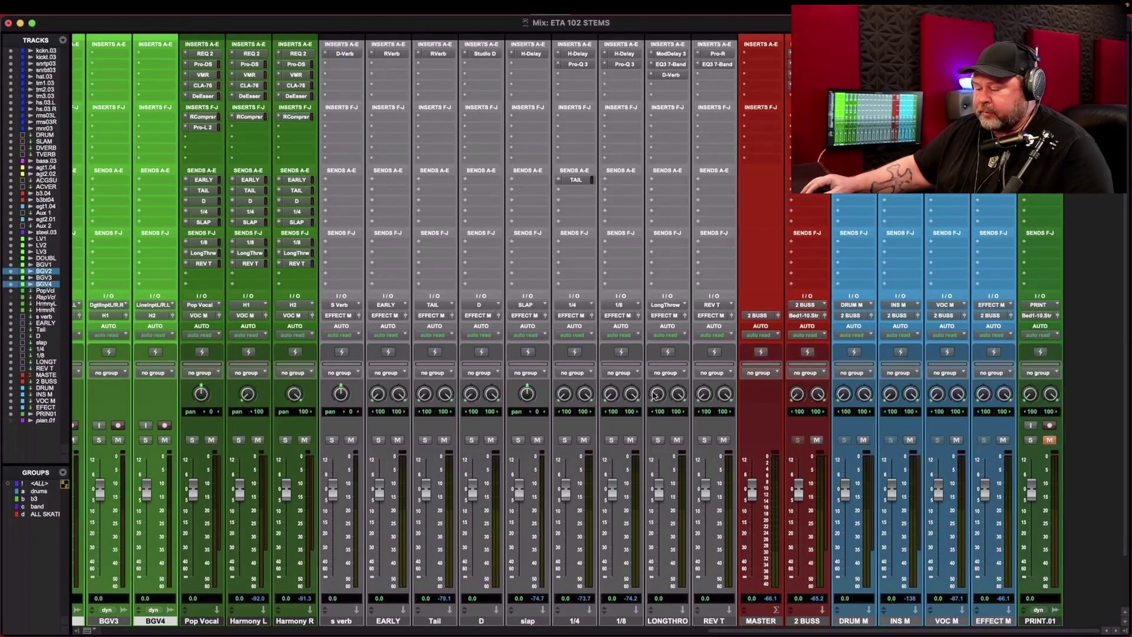
{"action": "scroll", "coordinate": [655, 395], "scroll_direction": "down", "scroll_amount": 3}
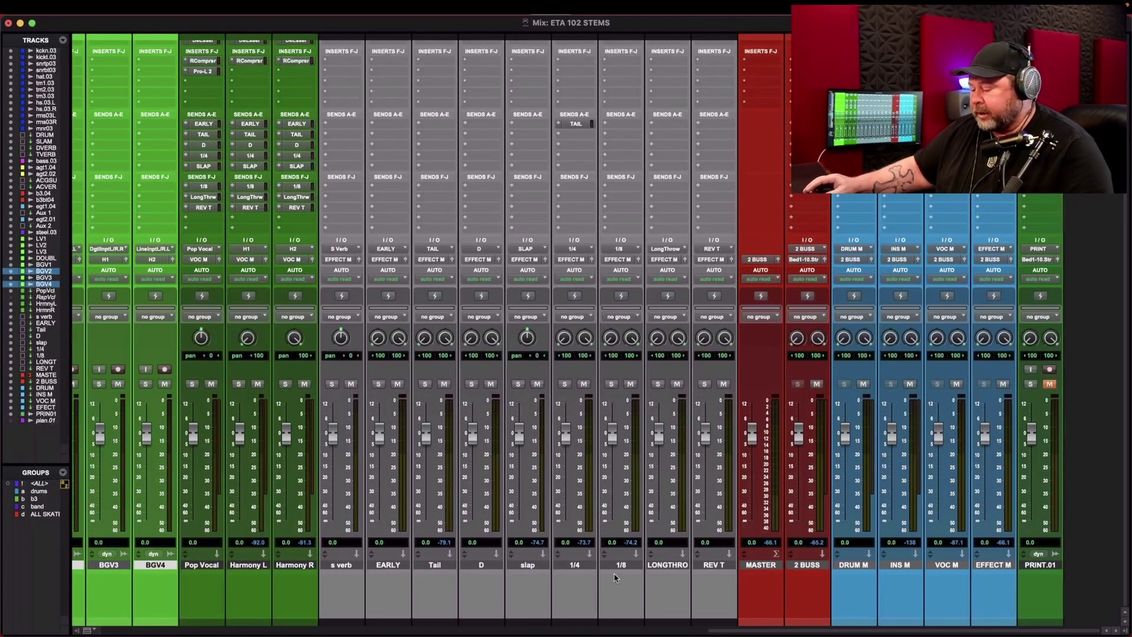
{"action": "scroll", "coordinate": [722, 573], "scroll_direction": "right", "scroll_amount": 1}
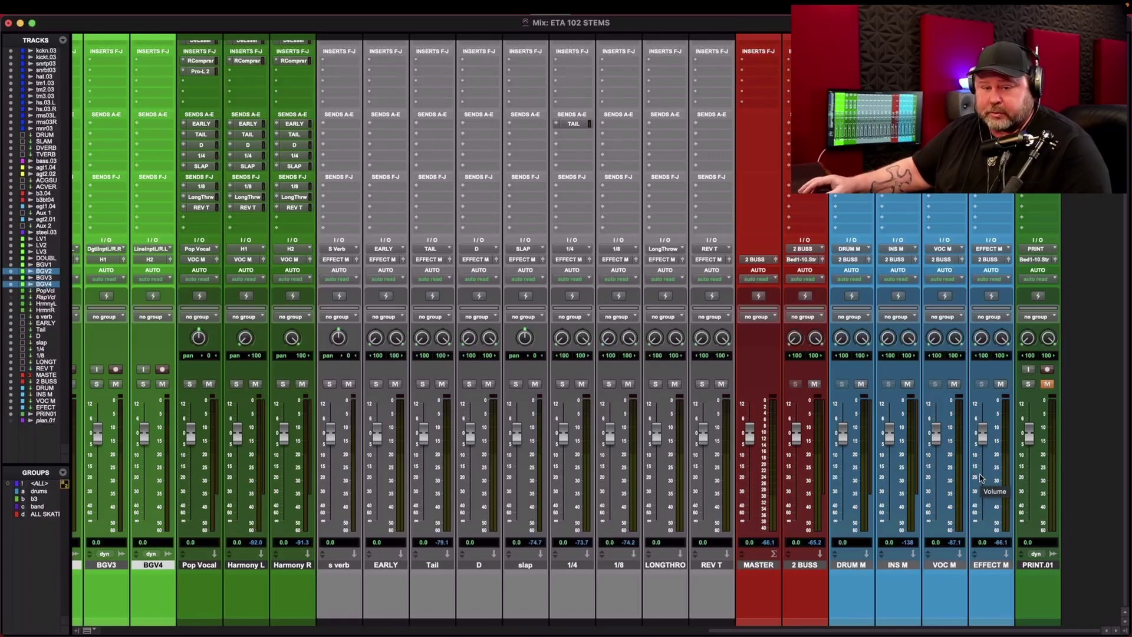
Step: Select MASTER through PRINT.01 and apply Hide and Make Inactive to those tracks
{"action": "left_click", "coordinate": [759, 564]}
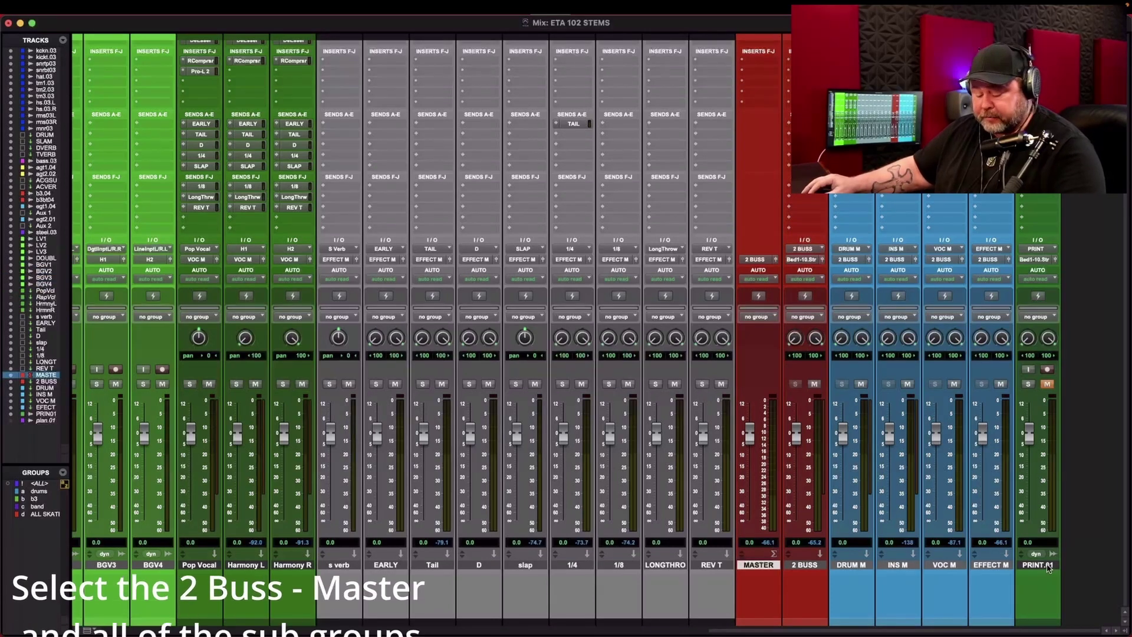
{"action": "left_click", "coordinate": [1049, 566], "text": "shift"}
{"action": "right_click", "coordinate": [942, 565]}
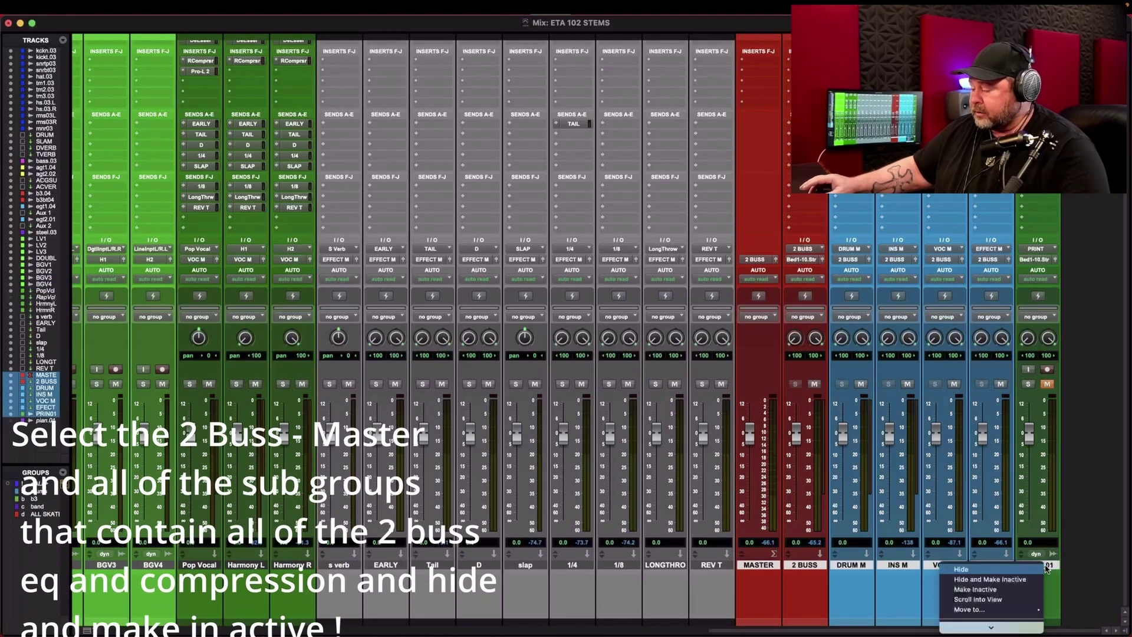
{"action": "left_click", "coordinate": [1013, 580]}
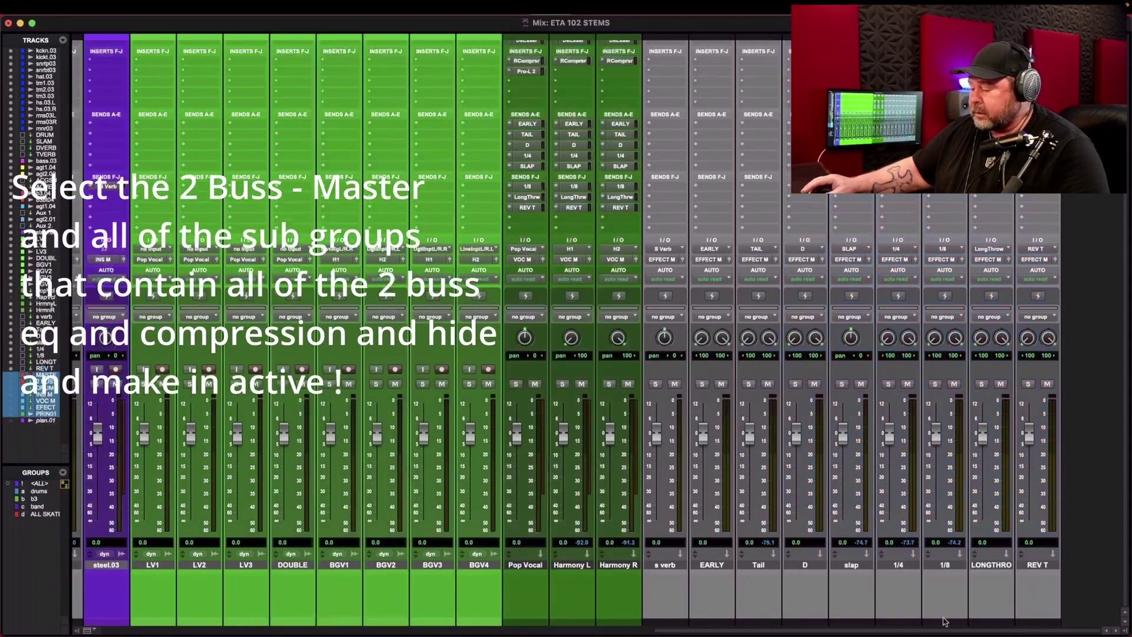
{"action": "scroll", "coordinate": [742, 528], "scroll_direction": "left", "scroll_amount": 15}
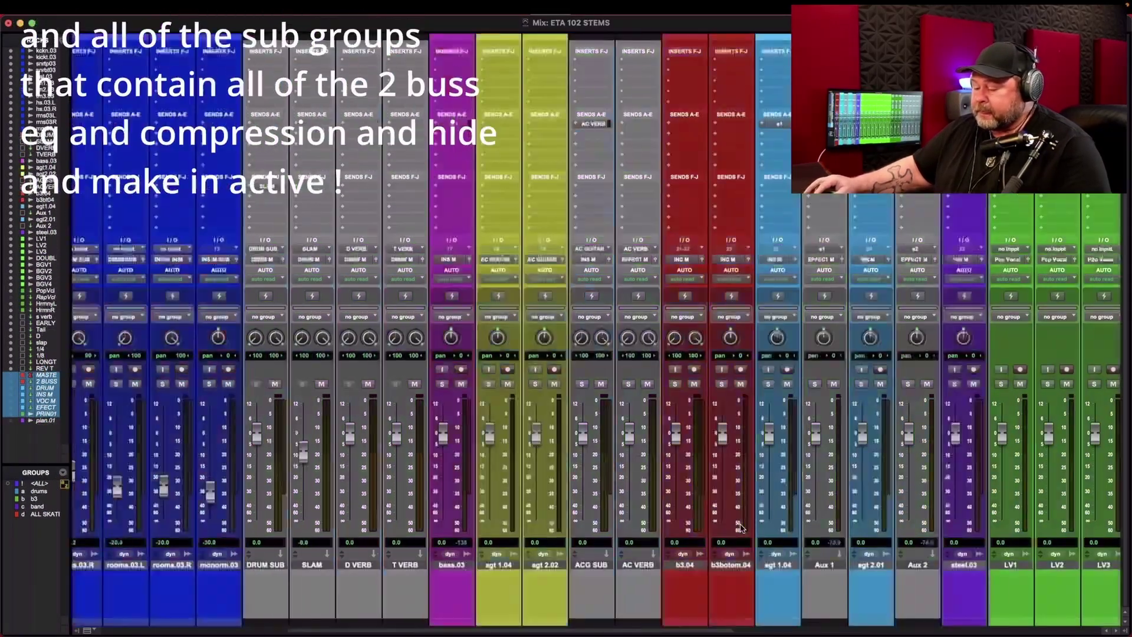
{"action": "scroll", "coordinate": [742, 528], "scroll_direction": "left", "scroll_amount": 8}
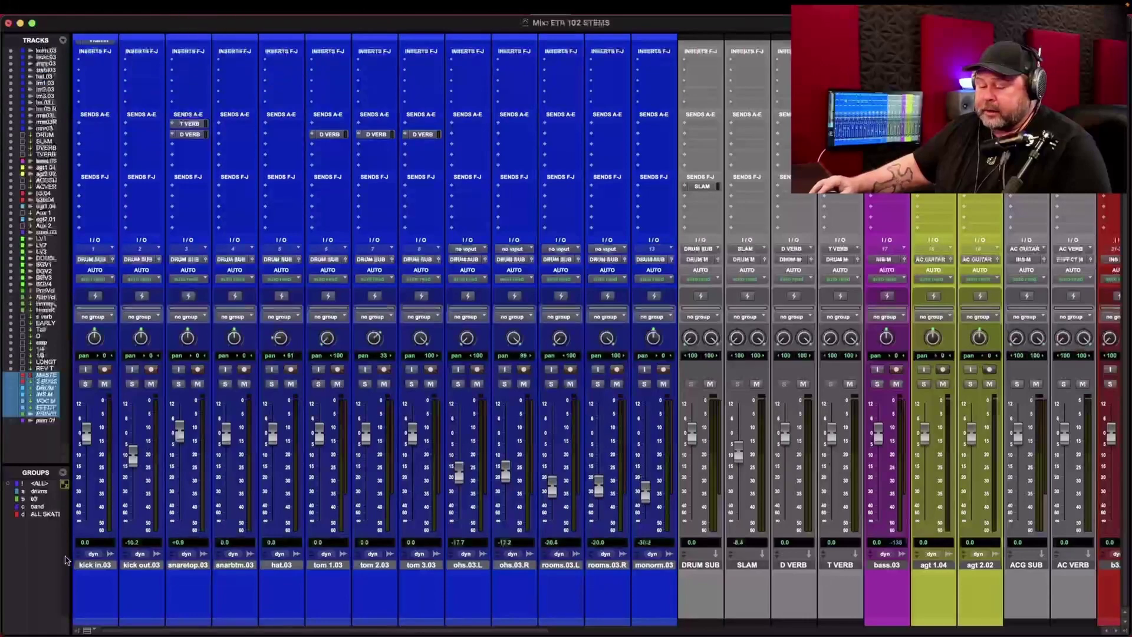
{"action": "scroll", "coordinate": [670, 575], "scroll_direction": "right", "scroll_amount": 5}
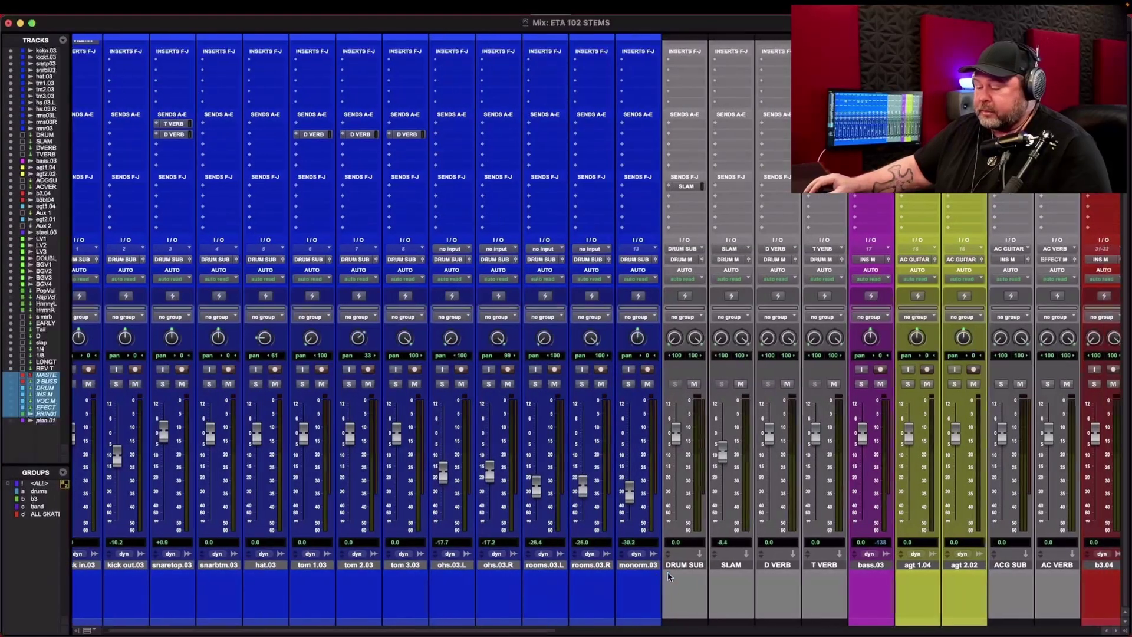
Step: Return to the start of the mixer and extend the selection from kick in.03 through REV T
{"action": "scroll", "coordinate": [567, 565], "scroll_direction": "right", "scroll_amount": 1}
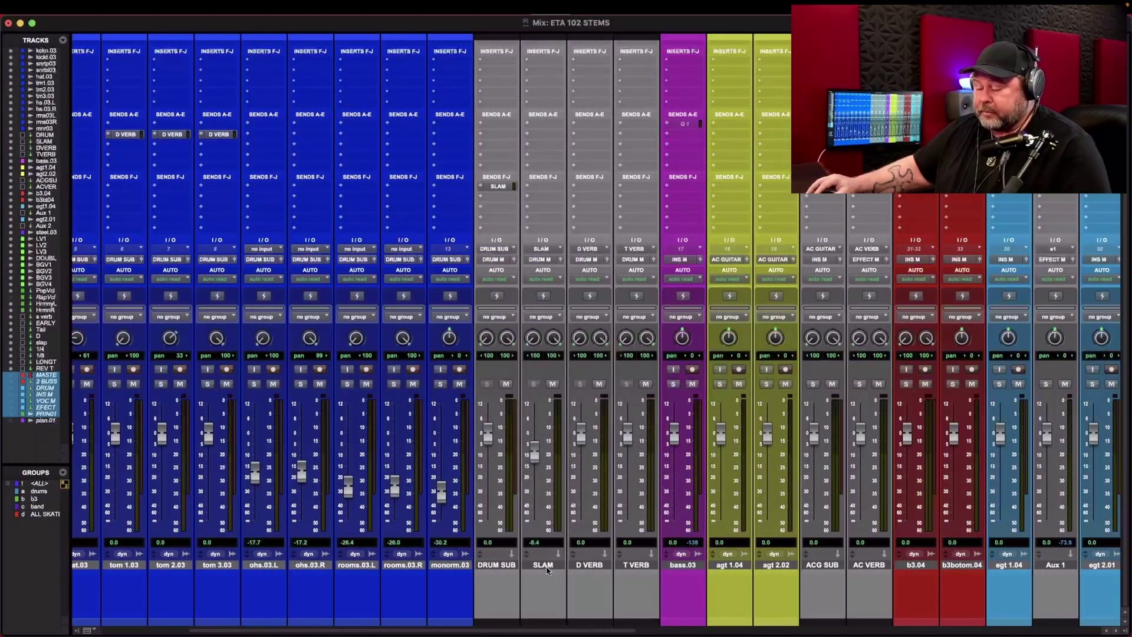
{"action": "scroll", "coordinate": [563, 571], "scroll_direction": "right", "scroll_amount": 1}
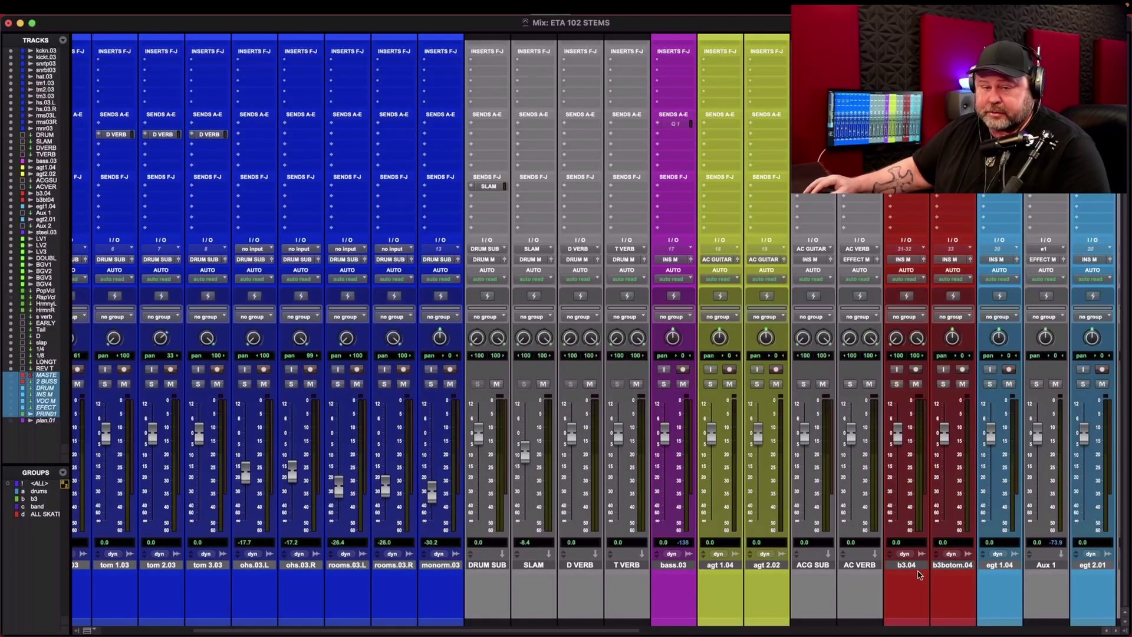
{"action": "scroll", "coordinate": [918, 575], "scroll_direction": "right", "scroll_amount": 5}
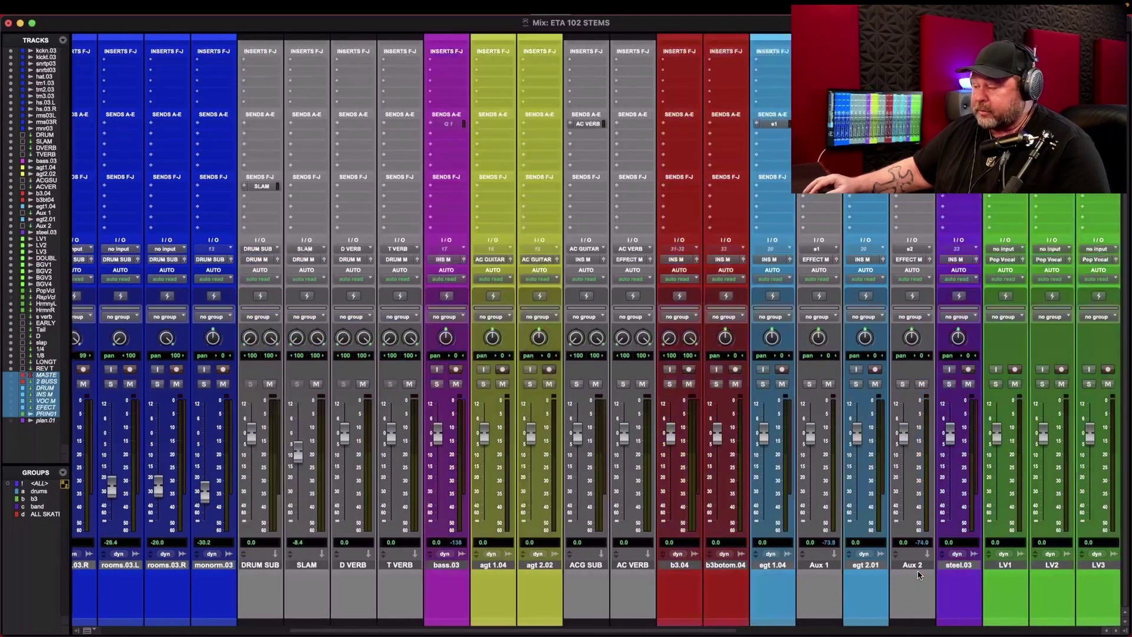
{"action": "scroll", "coordinate": [918, 575], "scroll_direction": "right", "scroll_amount": 15}
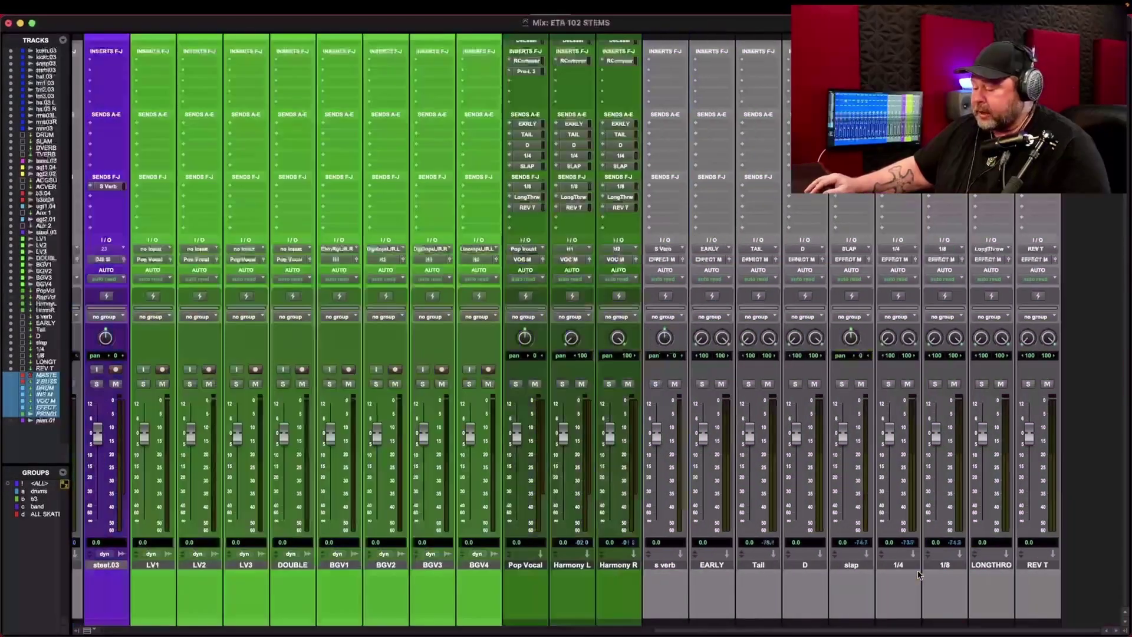
{"action": "scroll", "coordinate": [1125, 568], "scroll_direction": "left", "scroll_amount": 15}
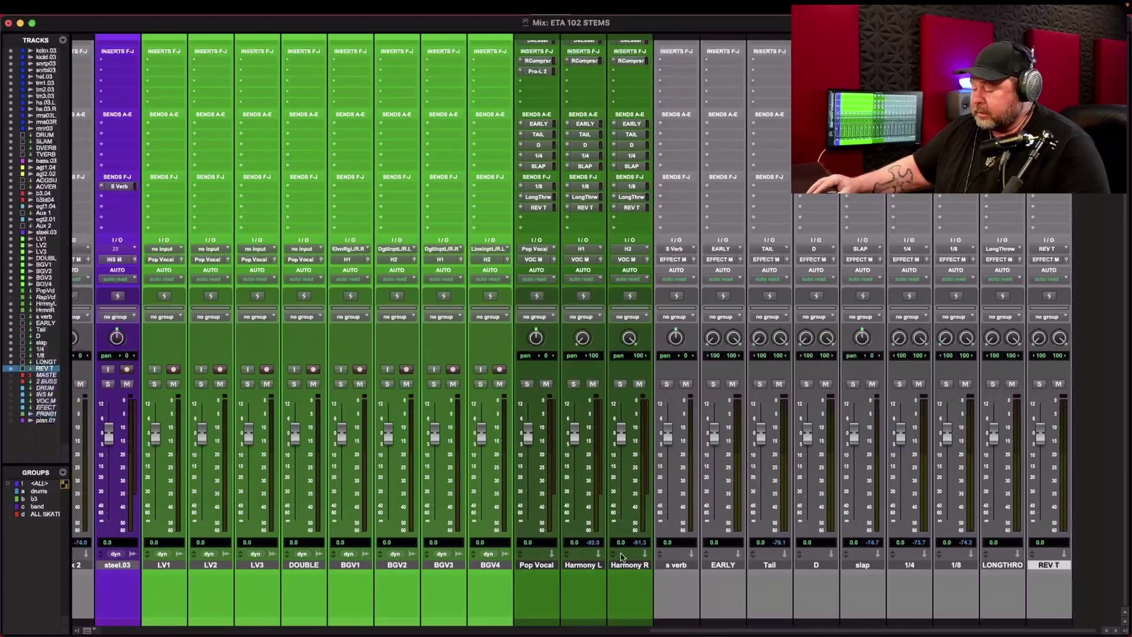
{"action": "scroll", "coordinate": [101, 608], "scroll_direction": "left", "scroll_amount": 10}
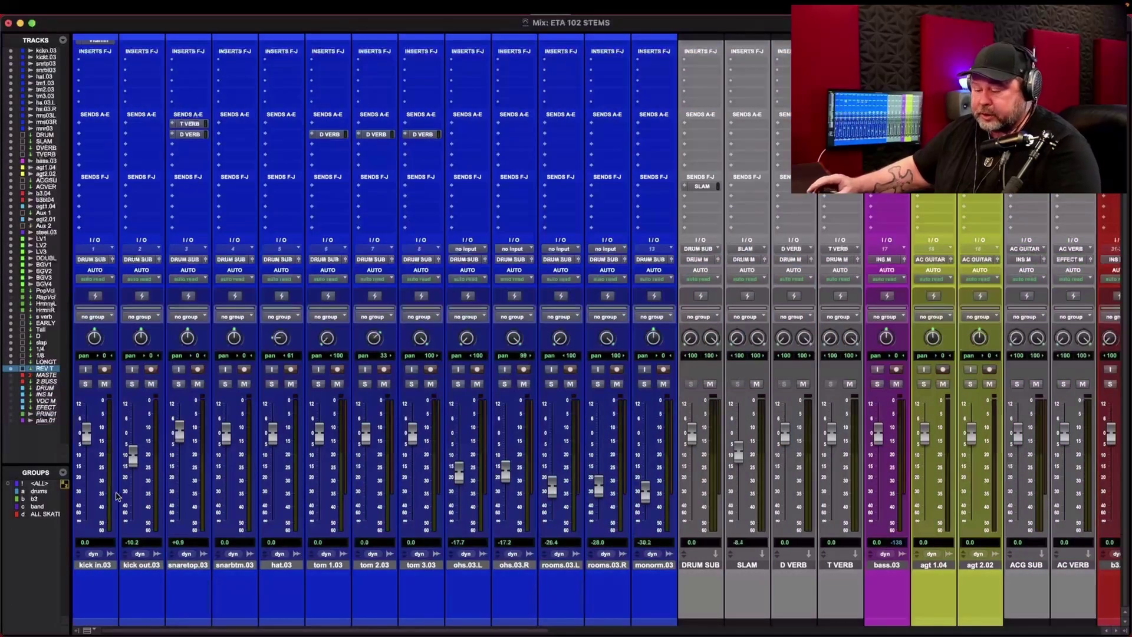
{"action": "left_click", "coordinate": [91, 567], "text": "shift"}
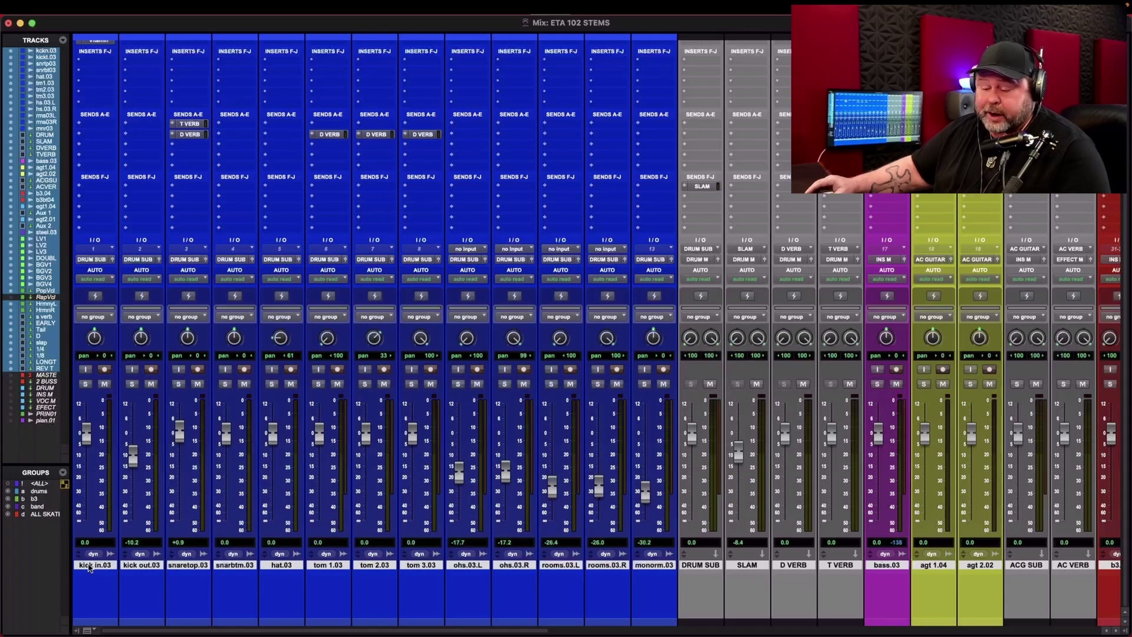
Step: Open Commit Tracks for the selection and enable Volume and Mute under Render Automation
{"action": "right_click", "coordinate": [93, 566]}
{"action": "scroll", "coordinate": [147, 596], "scroll_direction": "down", "scroll_amount": 5}
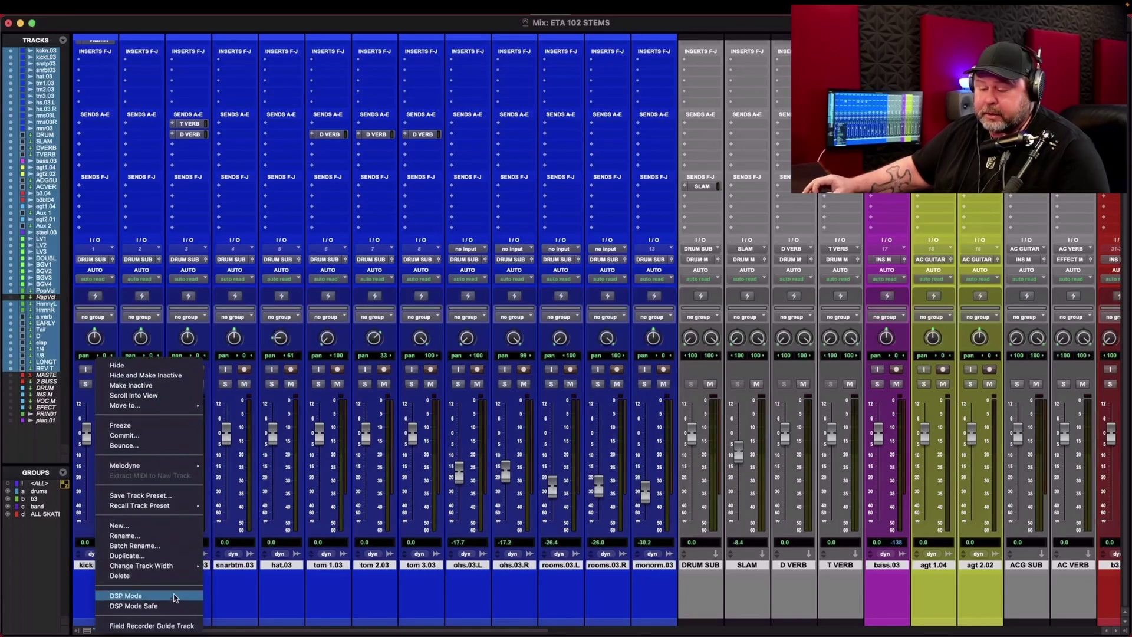
{"action": "left_click", "coordinate": [151, 436]}
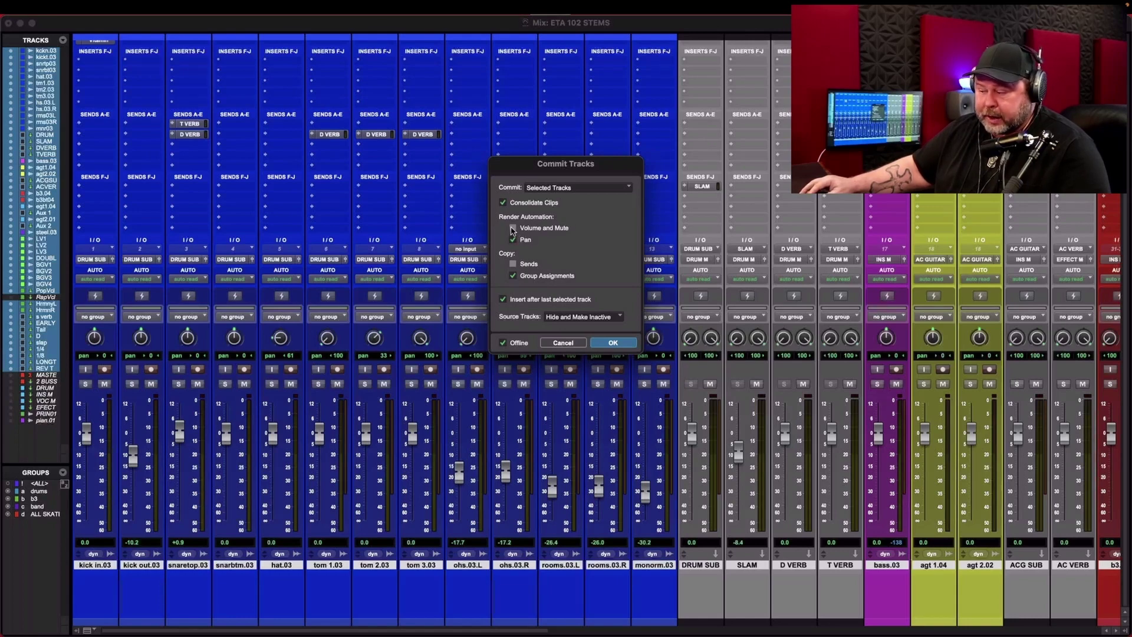
{"action": "left_click", "coordinate": [513, 228]}
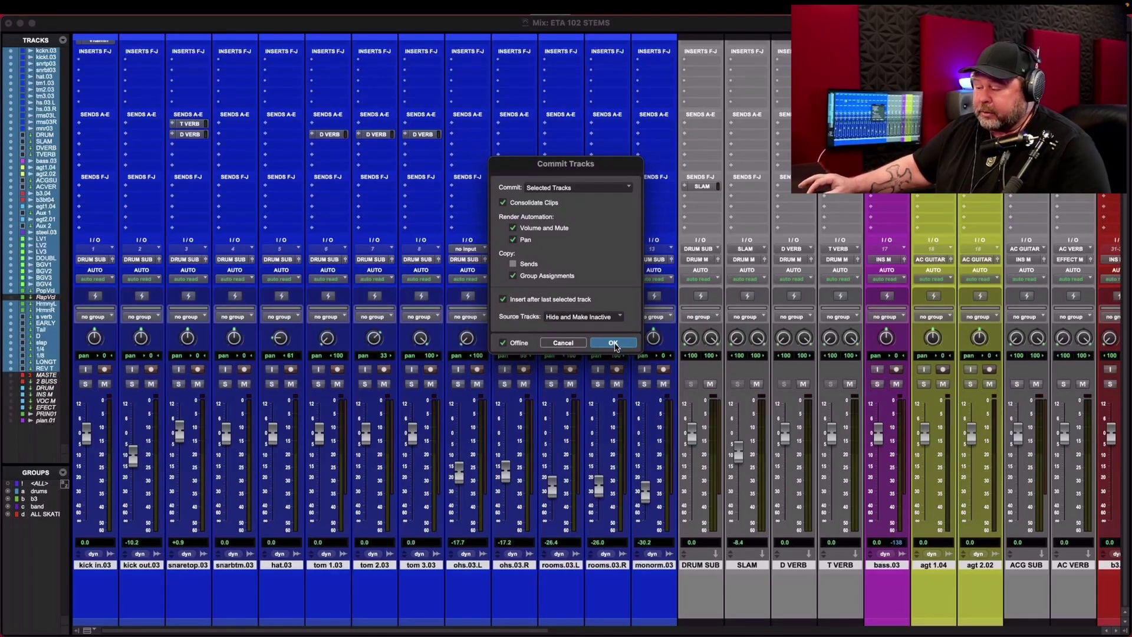
Step: Confirm the commit with OK and dismiss the resulting error alert
{"action": "left_click", "coordinate": [614, 343]}
{"action": "key", "text": "Return"}
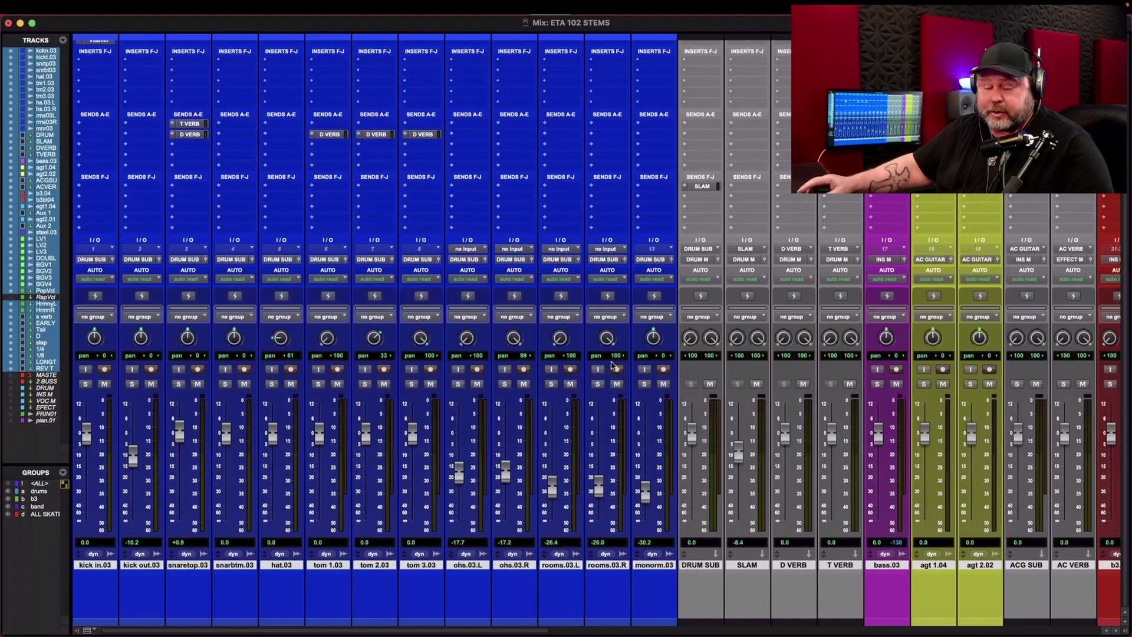
{"action": "scroll", "coordinate": [560, 481], "scroll_direction": "right", "scroll_amount": 5}
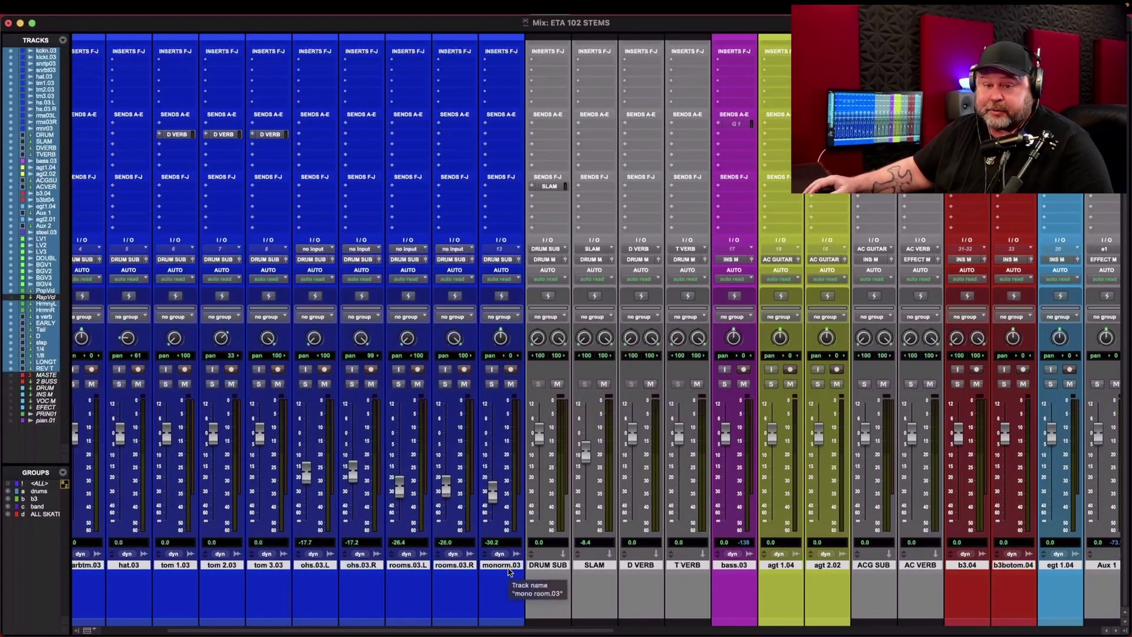
{"action": "scroll", "coordinate": [530, 584], "scroll_direction": "right", "scroll_amount": 3}
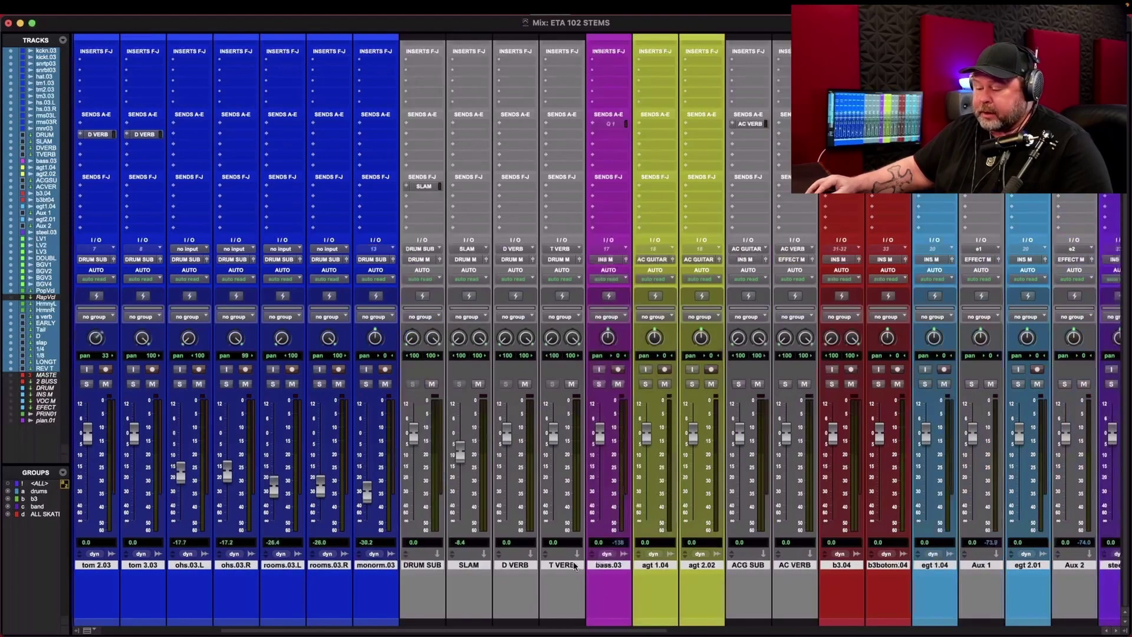
{"action": "scroll", "coordinate": [554, 590], "scroll_direction": "left", "scroll_amount": 4}
{"action": "scroll", "coordinate": [560, 593], "scroll_direction": "left", "scroll_amount": 3}
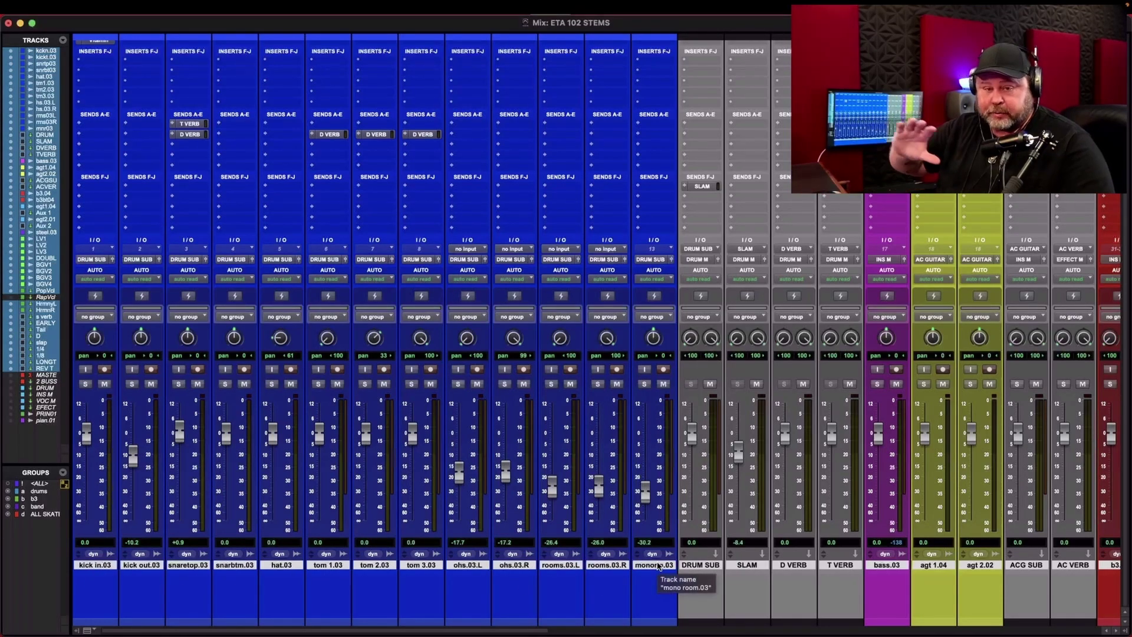
{"action": "scroll", "coordinate": [445, 571], "scroll_direction": "right", "scroll_amount": 5}
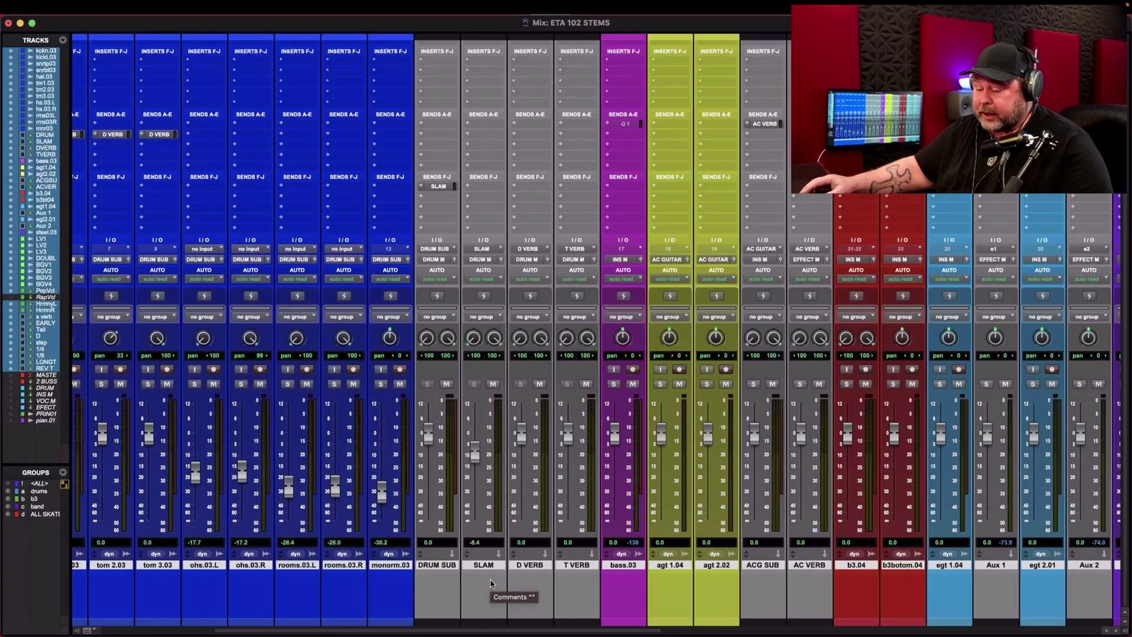
{"action": "scroll", "coordinate": [485, 569], "scroll_direction": "right", "scroll_amount": 2}
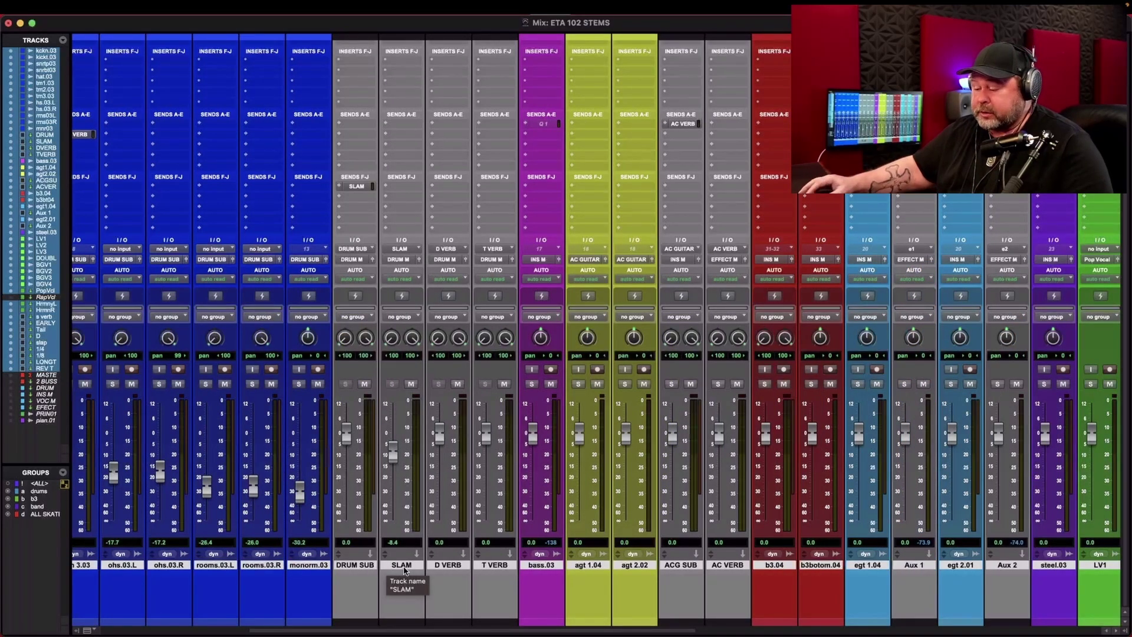
{"action": "scroll", "coordinate": [458, 568], "scroll_direction": "right", "scroll_amount": 1}
{"action": "scroll", "coordinate": [457, 567], "scroll_direction": "right", "scroll_amount": 2}
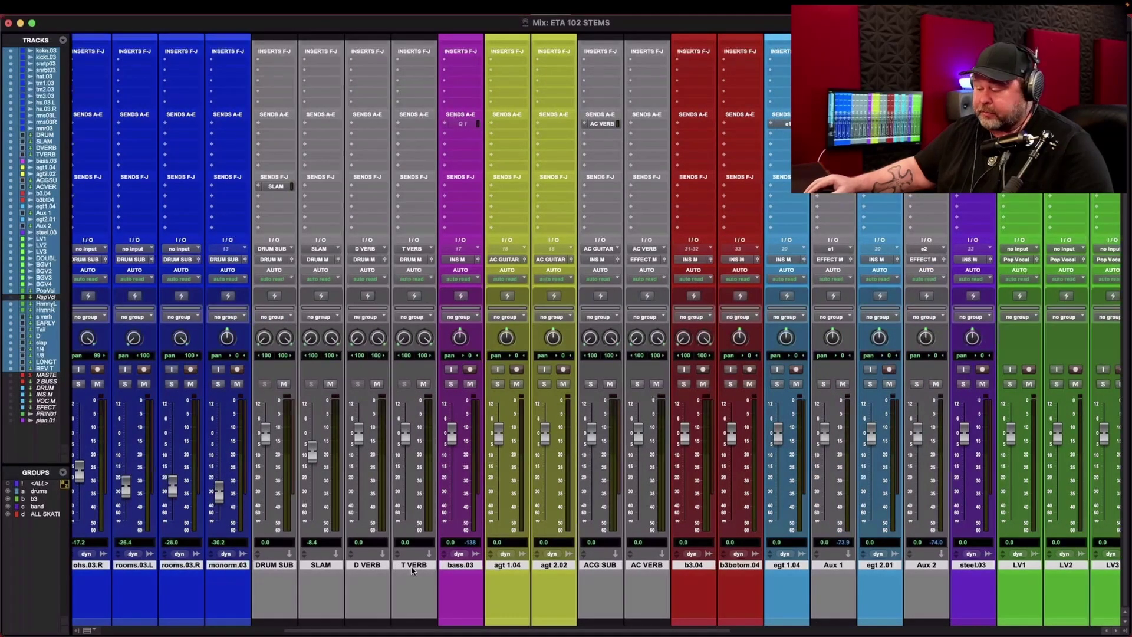
{"action": "scroll", "coordinate": [412, 570], "scroll_direction": "right", "scroll_amount": 5}
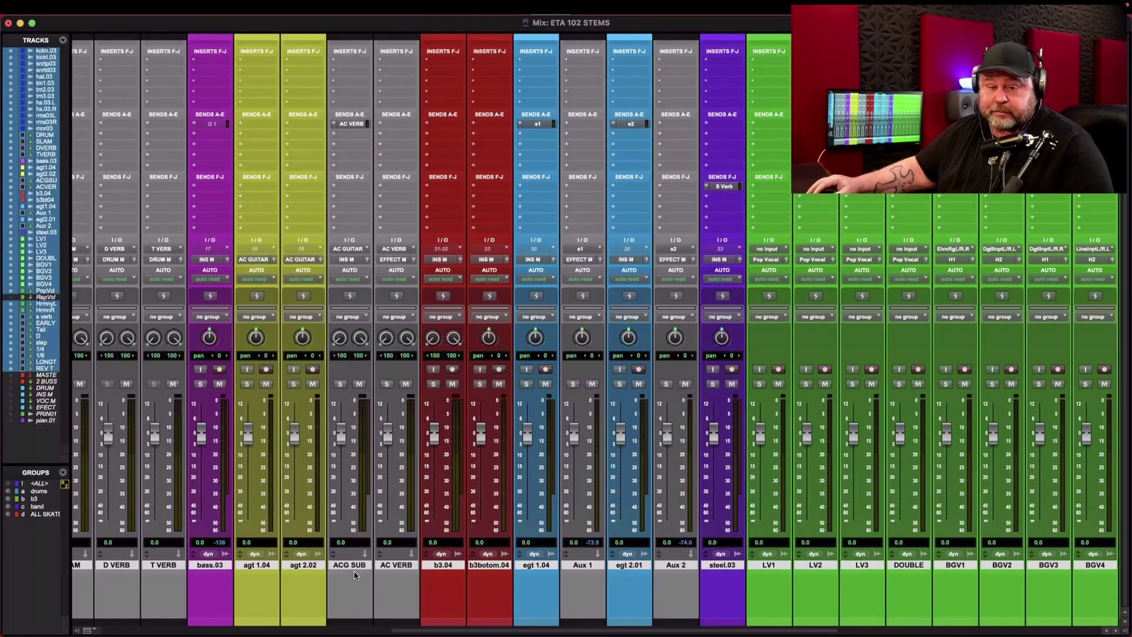
{"action": "scroll", "coordinate": [416, 587], "scroll_direction": "right", "scroll_amount": 7}
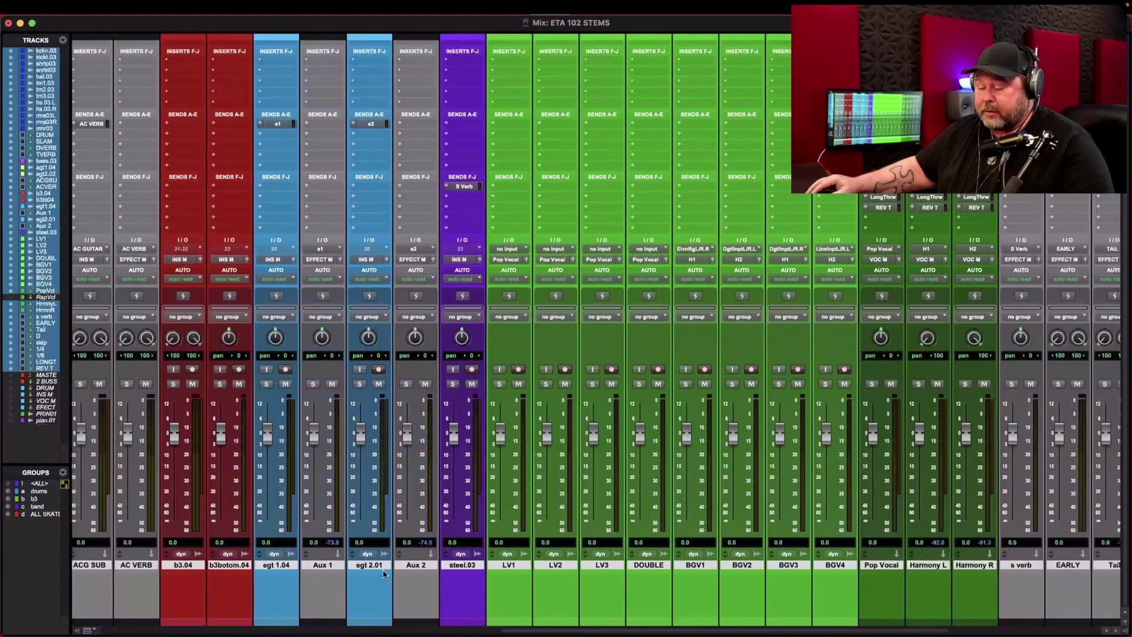
{"action": "scroll", "coordinate": [413, 584], "scroll_direction": "right", "scroll_amount": 3}
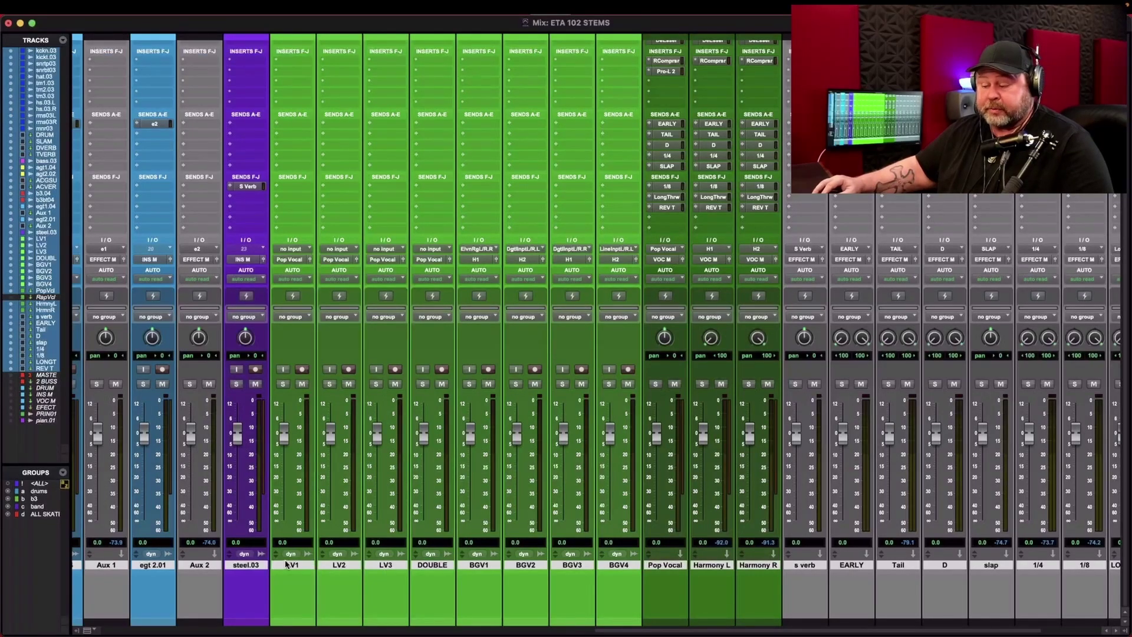
{"action": "scroll", "coordinate": [386, 416], "scroll_direction": "up", "scroll_amount": 3}
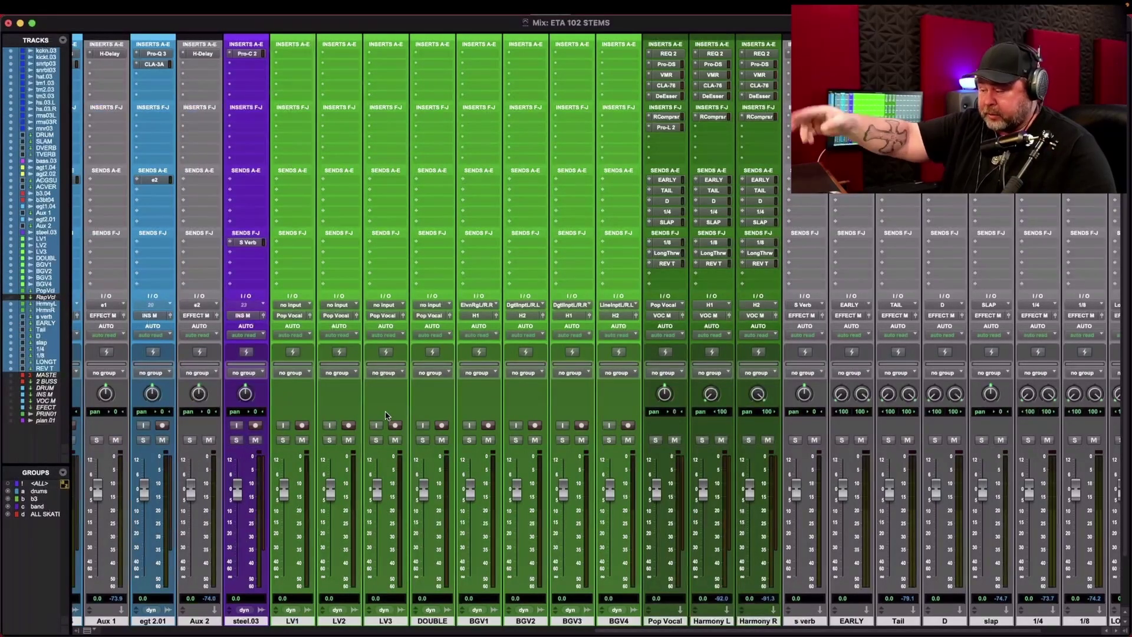
{"action": "scroll", "coordinate": [348, 493], "scroll_direction": "down", "scroll_amount": 3}
{"action": "scroll", "coordinate": [348, 493], "scroll_direction": "right", "scroll_amount": 4}
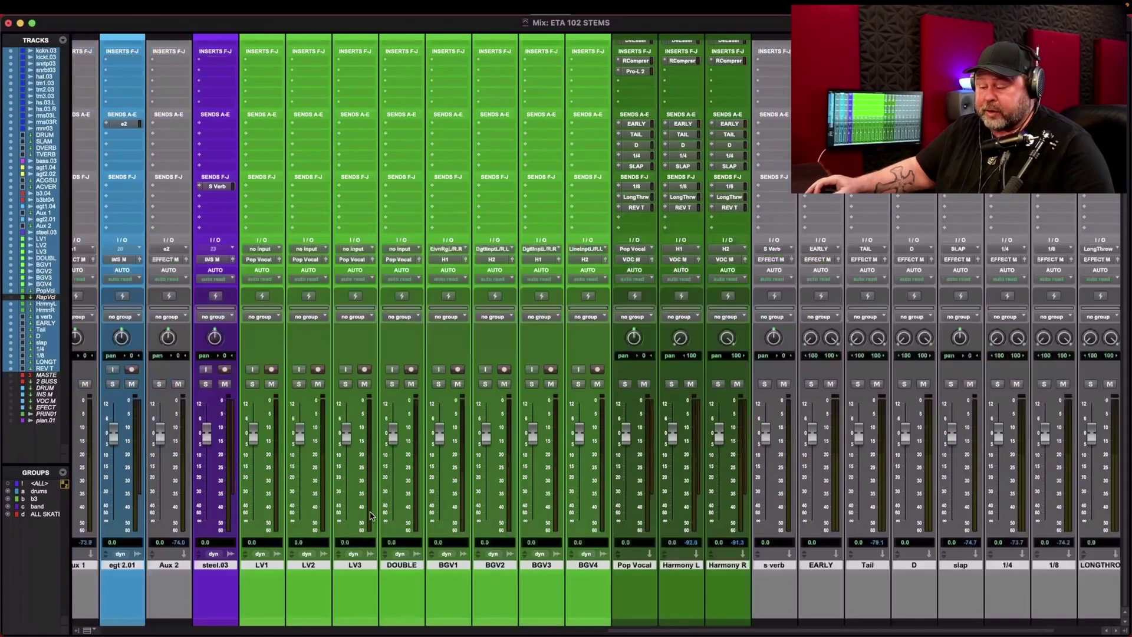
{"action": "scroll", "coordinate": [190, 58], "scroll_direction": "up", "scroll_amount": 3}
{"action": "scroll", "coordinate": [190, 58], "scroll_direction": "left", "scroll_amount": 1}
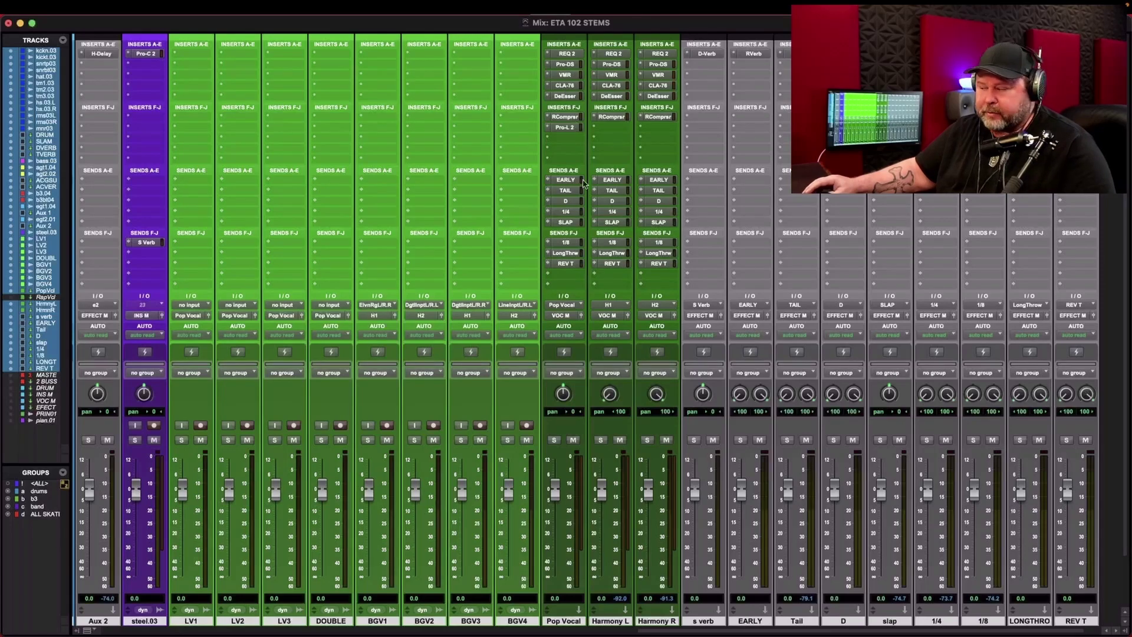
{"action": "scroll", "coordinate": [587, 210], "scroll_direction": "right", "scroll_amount": 1}
{"action": "scroll", "coordinate": [534, 443], "scroll_direction": "down", "scroll_amount": 2}
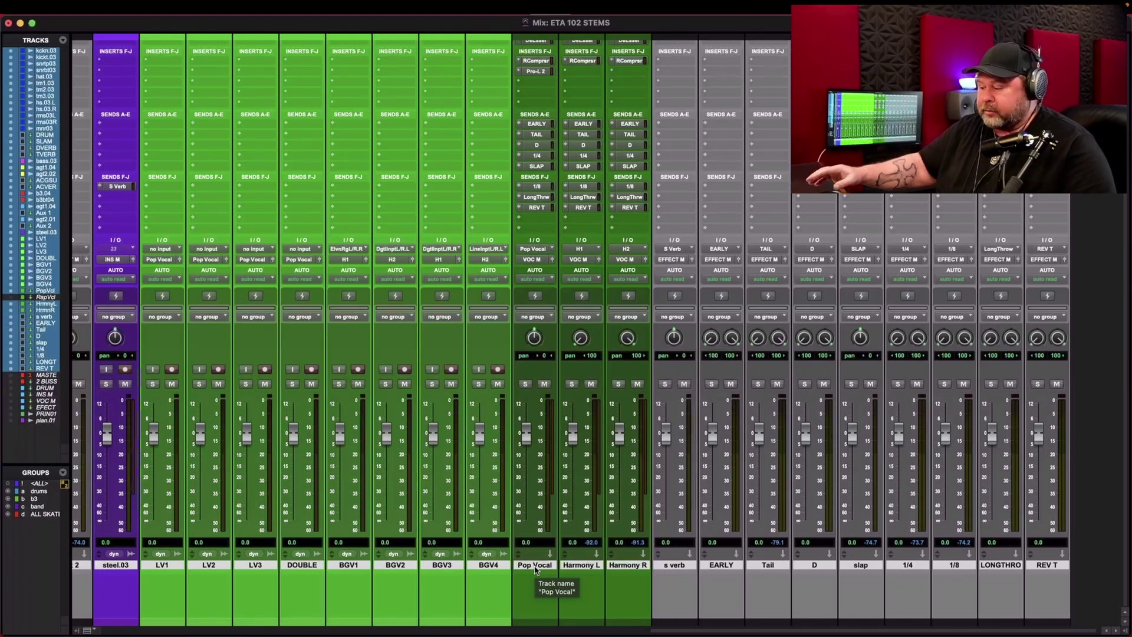
{"action": "scroll", "coordinate": [566, 570], "scroll_direction": "right", "scroll_amount": 1}
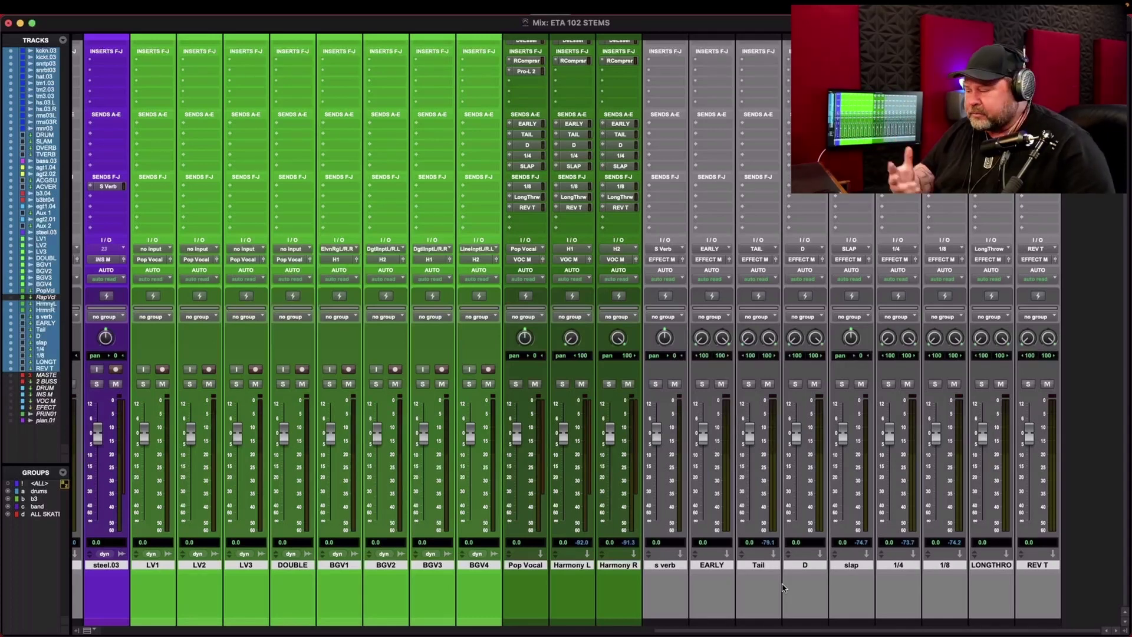
{"action": "scroll", "coordinate": [1041, 571], "scroll_direction": "left", "scroll_amount": 15}
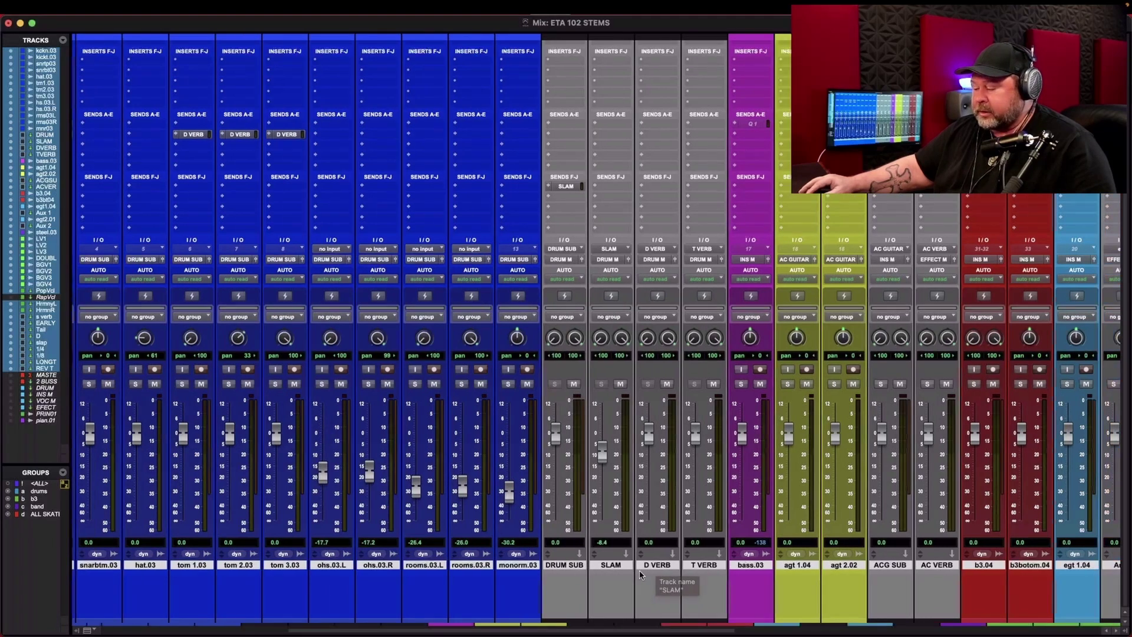
{"action": "scroll", "coordinate": [641, 575], "scroll_direction": "right", "scroll_amount": 10}
{"action": "scroll", "coordinate": [625, 571], "scroll_direction": "left", "scroll_amount": 6}
{"action": "scroll", "coordinate": [626, 571], "scroll_direction": "left", "scroll_amount": 2}
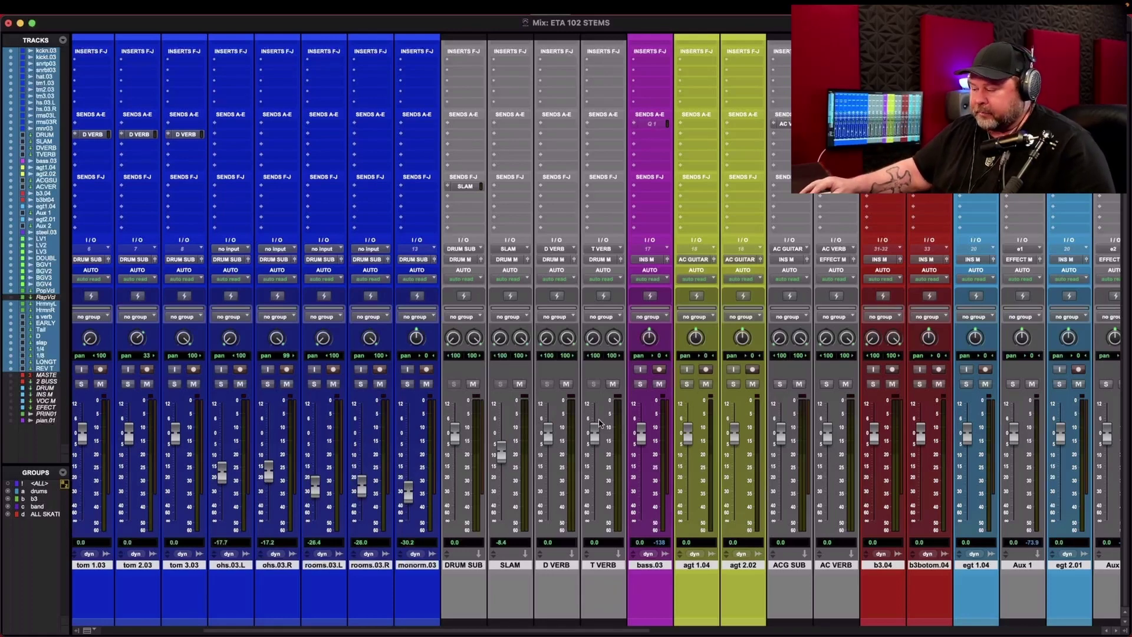
{"action": "scroll", "coordinate": [519, 364], "scroll_direction": "right", "scroll_amount": 15}
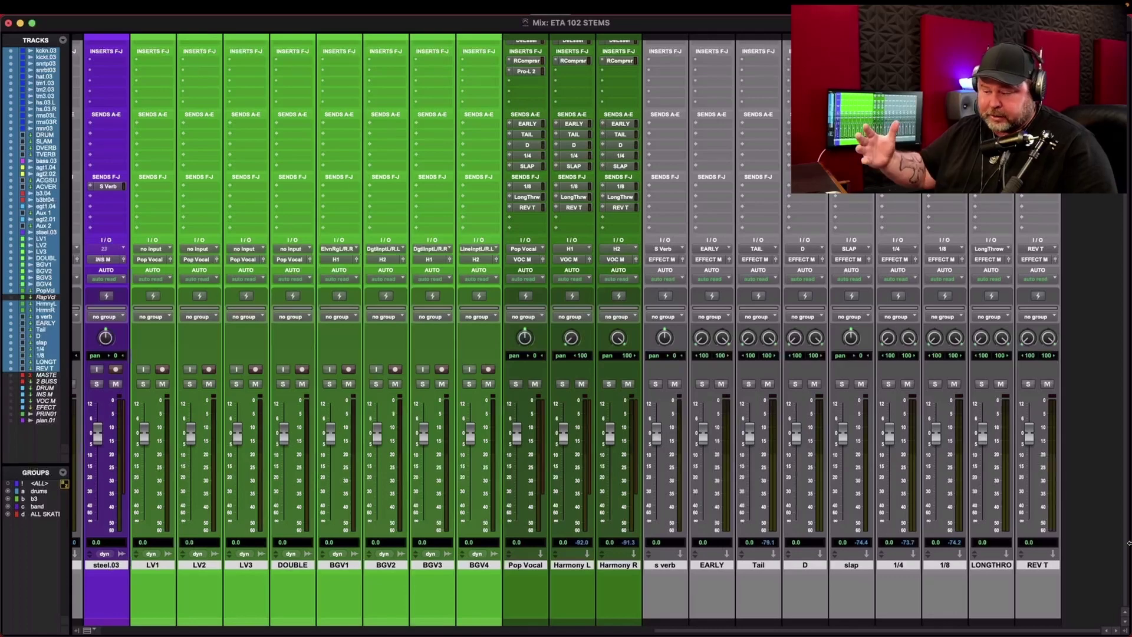
{"action": "scroll", "coordinate": [595, 373], "scroll_direction": "left", "scroll_amount": 10}
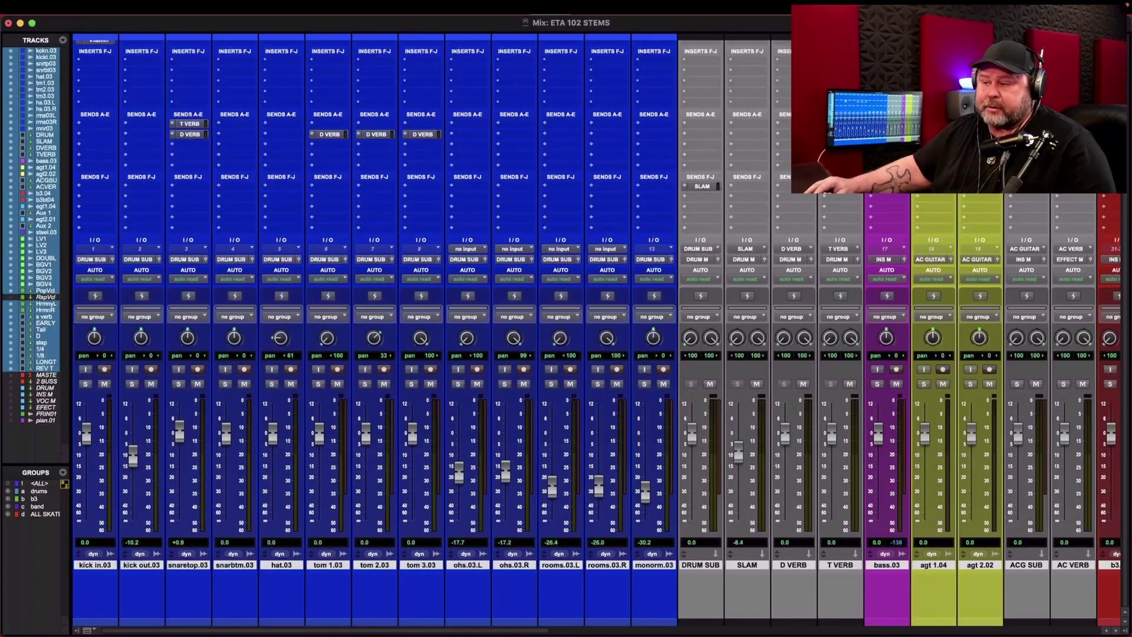
Step: Choose File > Export > Selected Tracks as New Session to open Save Copy In
{"action": "left_click", "coordinate": [83, 7]}
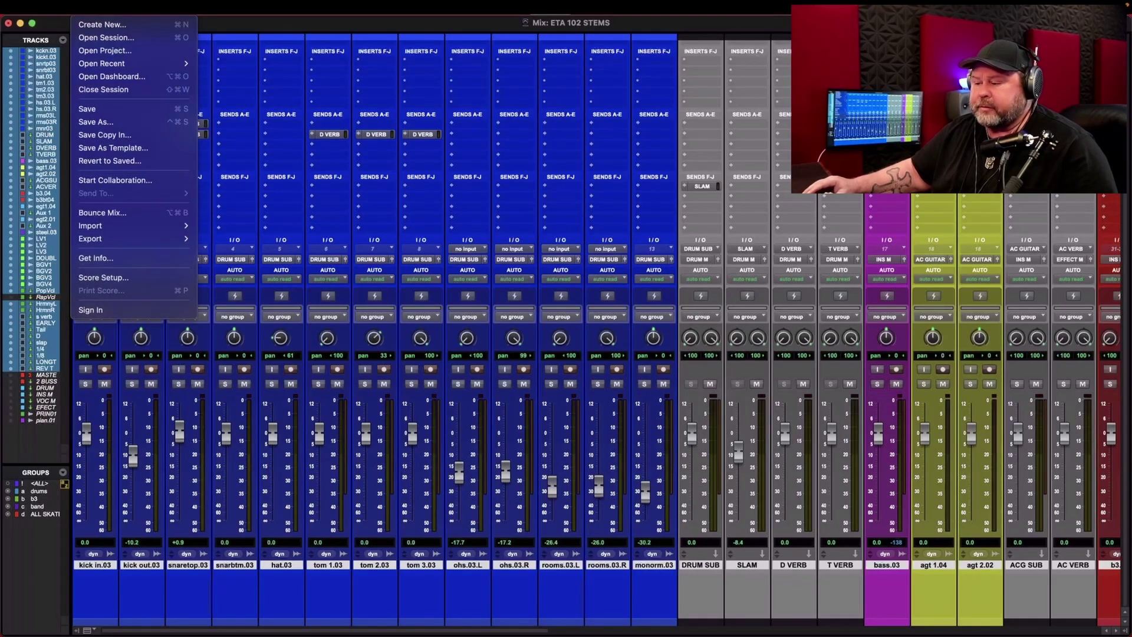
{"action": "mouse_move", "coordinate": [131, 241]}
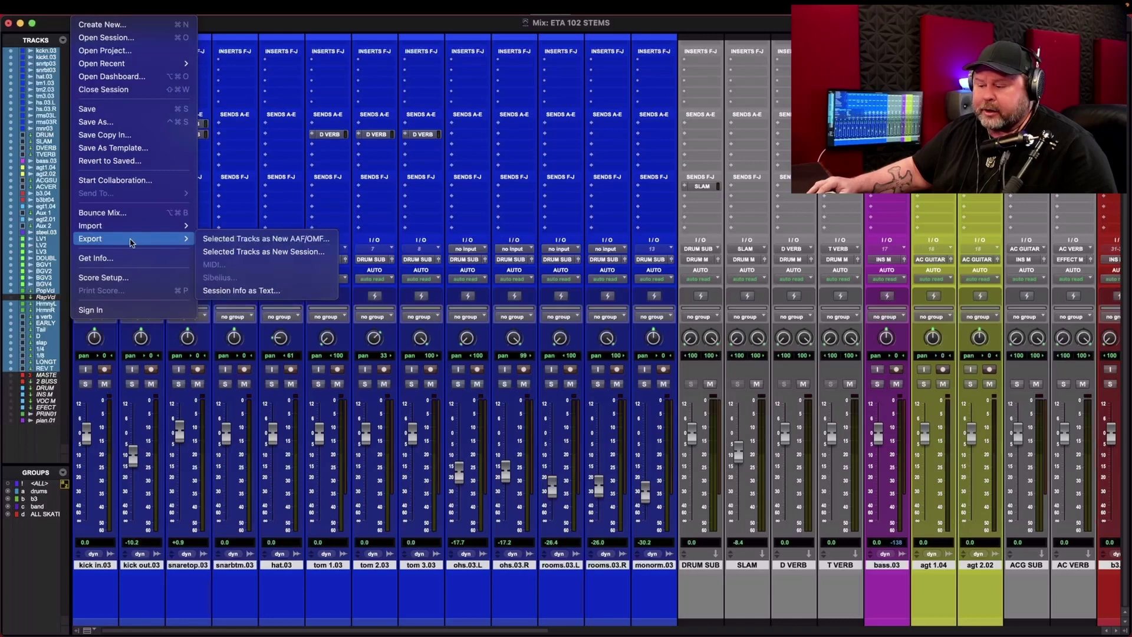
{"action": "left_click", "coordinate": [280, 258]}
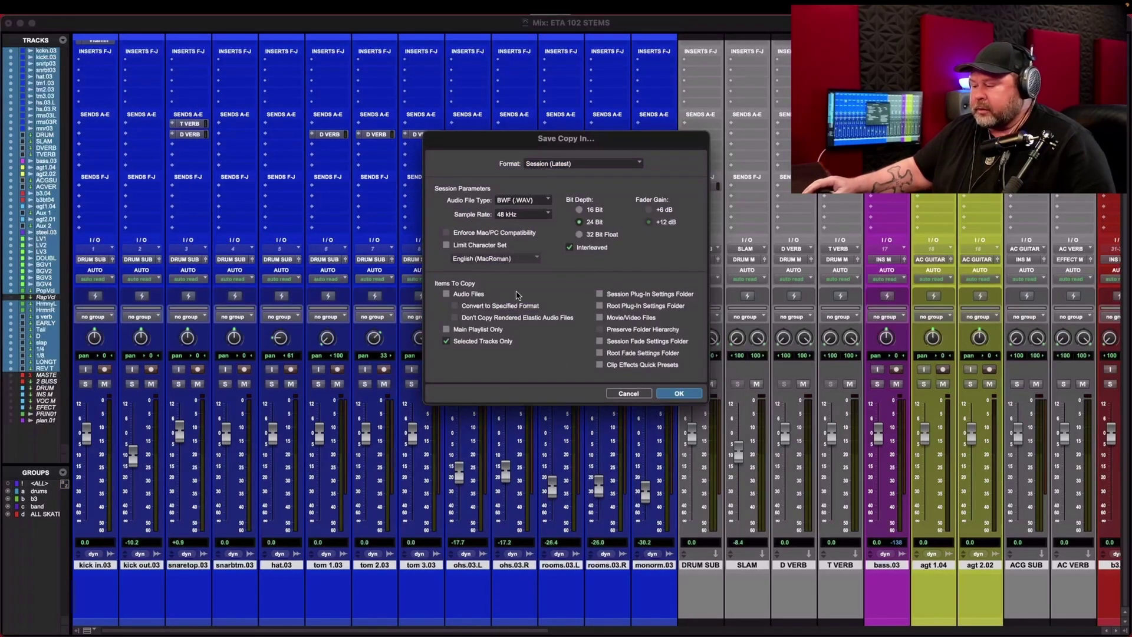
Step: Tick Audio Files in Save Copy In, then cancel the export
{"action": "left_click", "coordinate": [446, 294]}
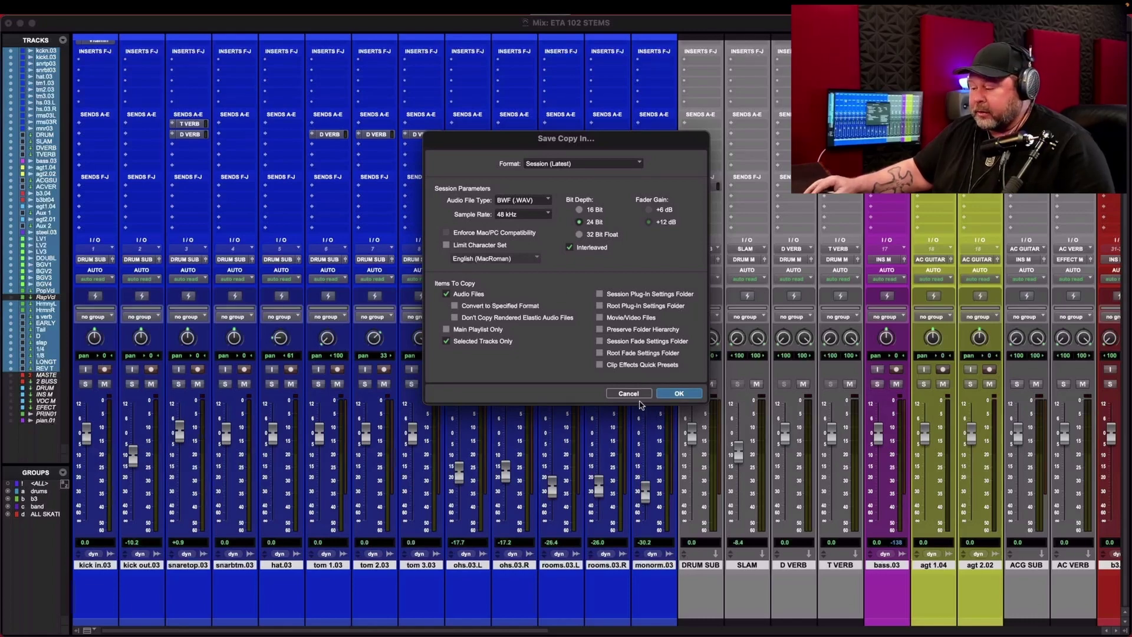
{"action": "left_click", "coordinate": [628, 393]}
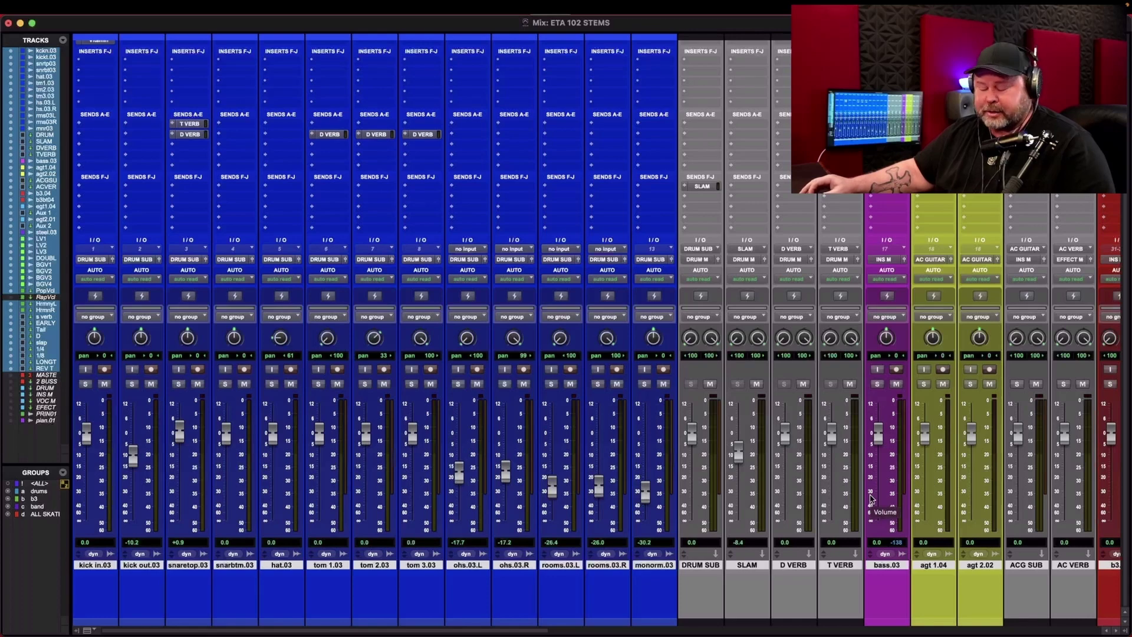
{"action": "scroll", "coordinate": [749, 485], "scroll_direction": "right", "scroll_amount": 8}
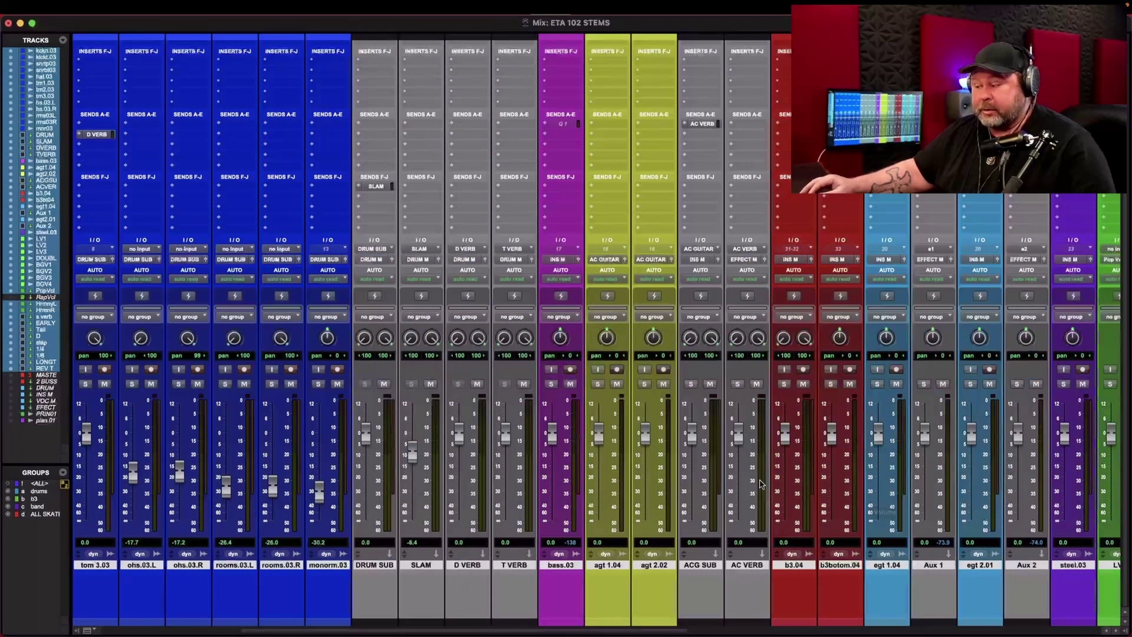
{"action": "scroll", "coordinate": [761, 485], "scroll_direction": "right", "scroll_amount": 20}
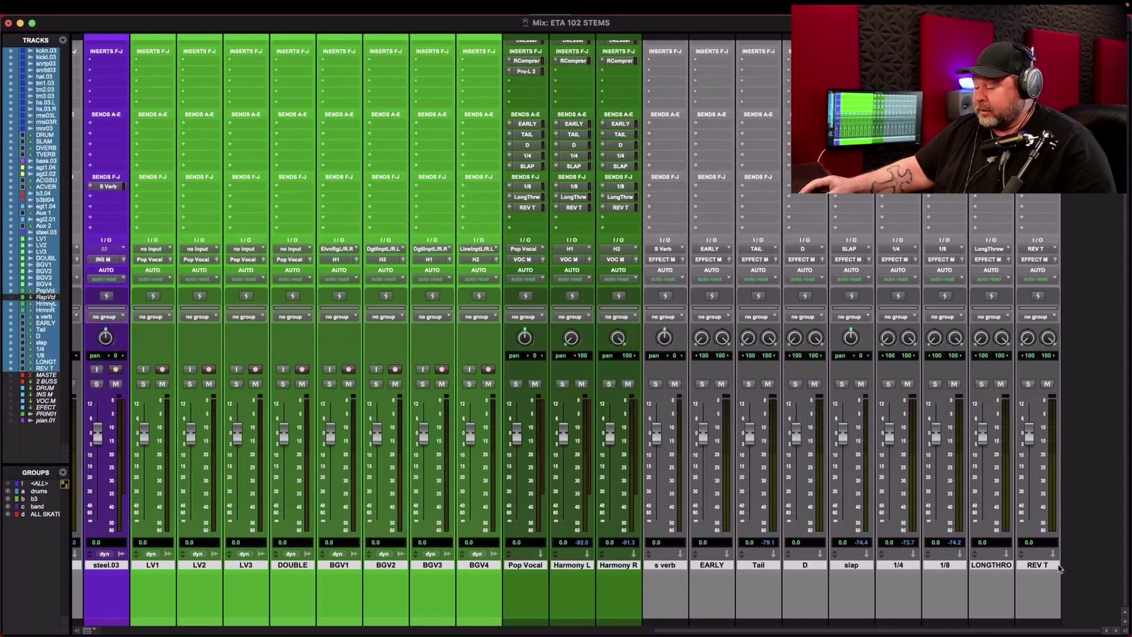
{"action": "scroll", "coordinate": [1051, 567], "scroll_direction": "left", "scroll_amount": 5}
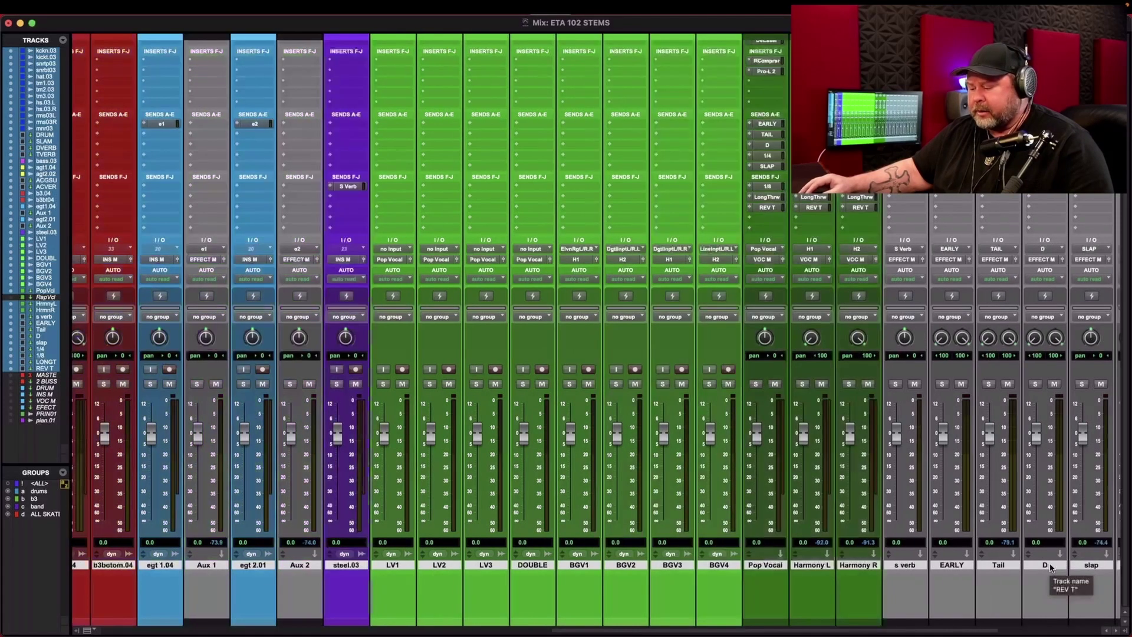
{"action": "scroll", "coordinate": [1052, 568], "scroll_direction": "left", "scroll_amount": 8}
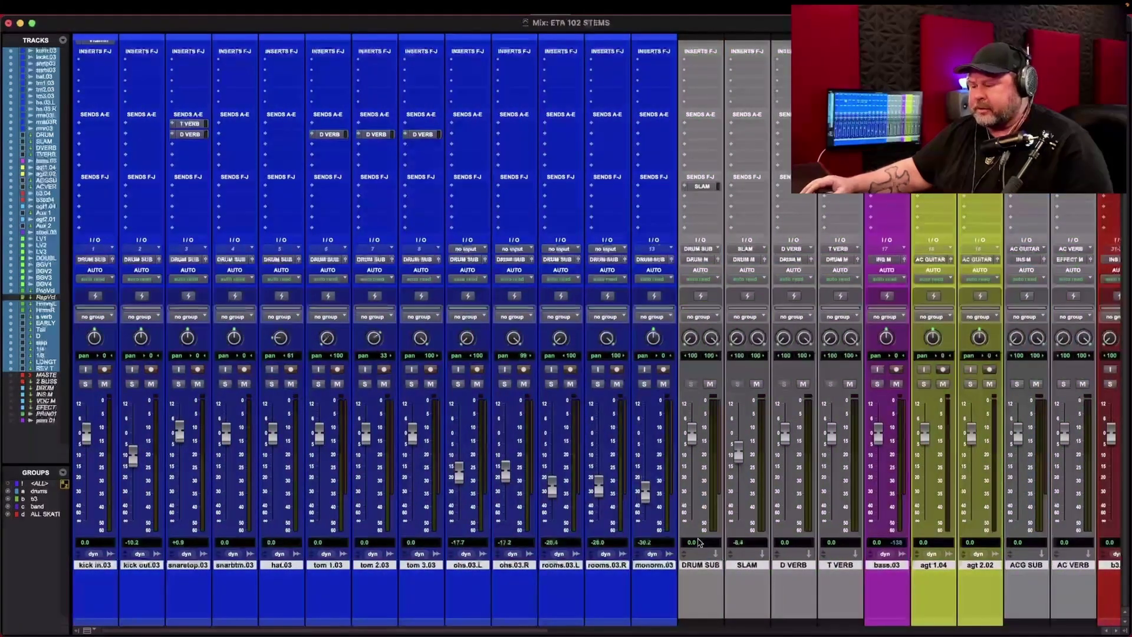